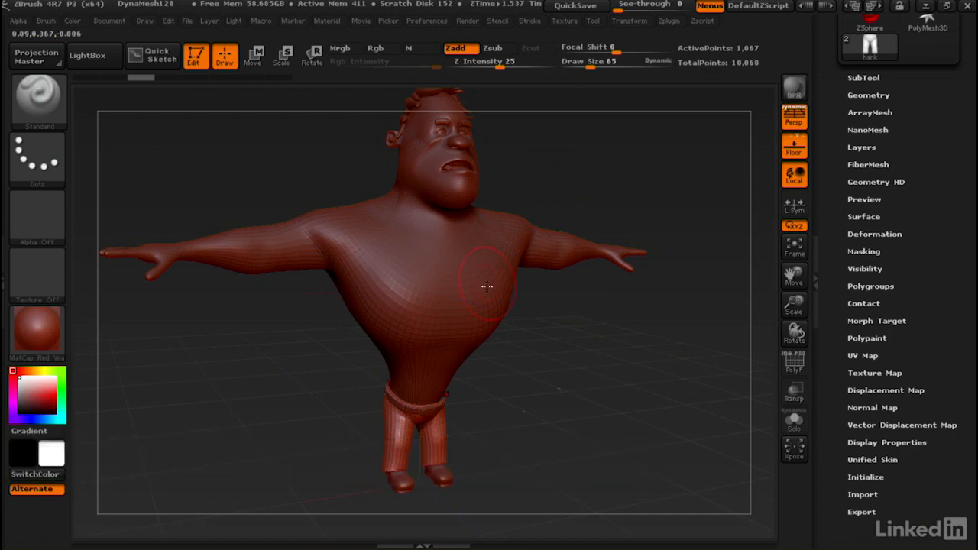
- Display the wireframe on the pants subtool and switch to the ZModeler brush
key(f)
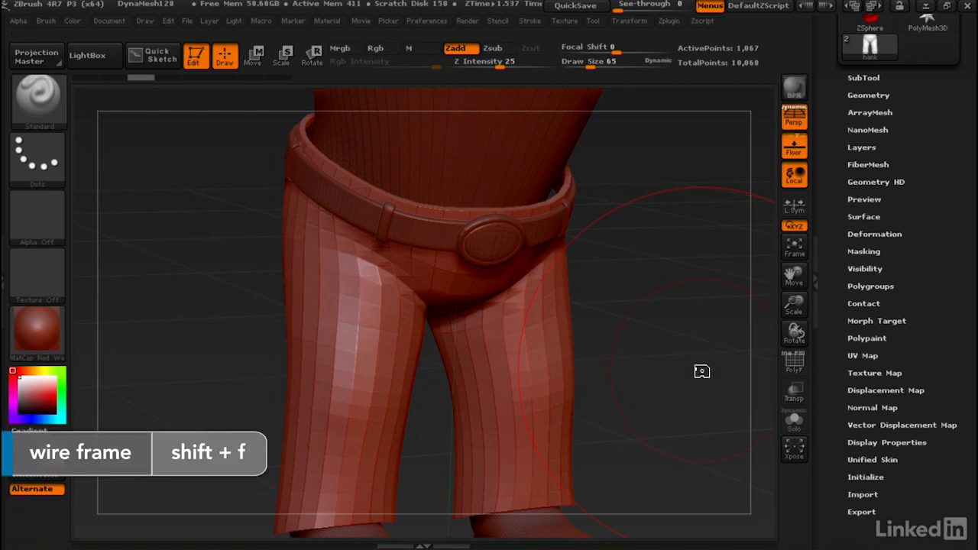
key(shift+f)
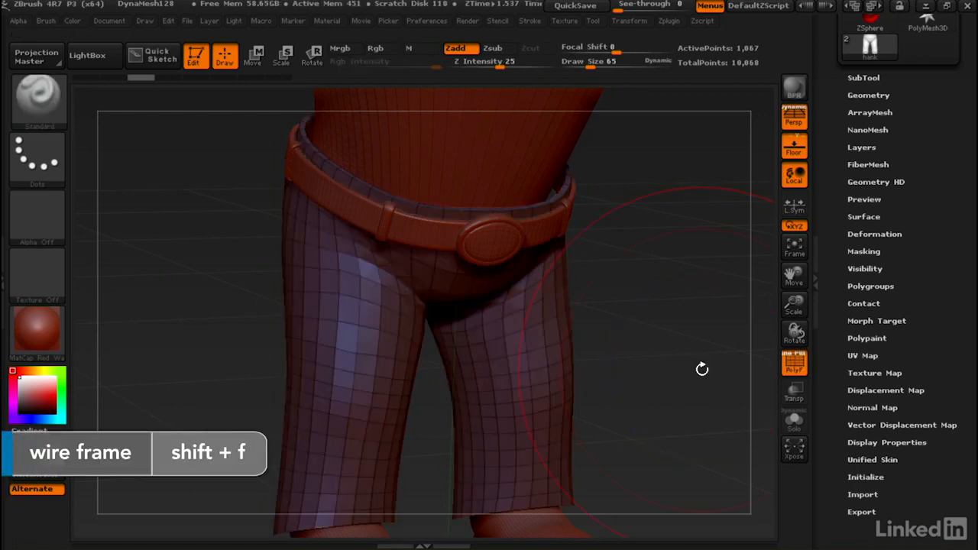
key(b)
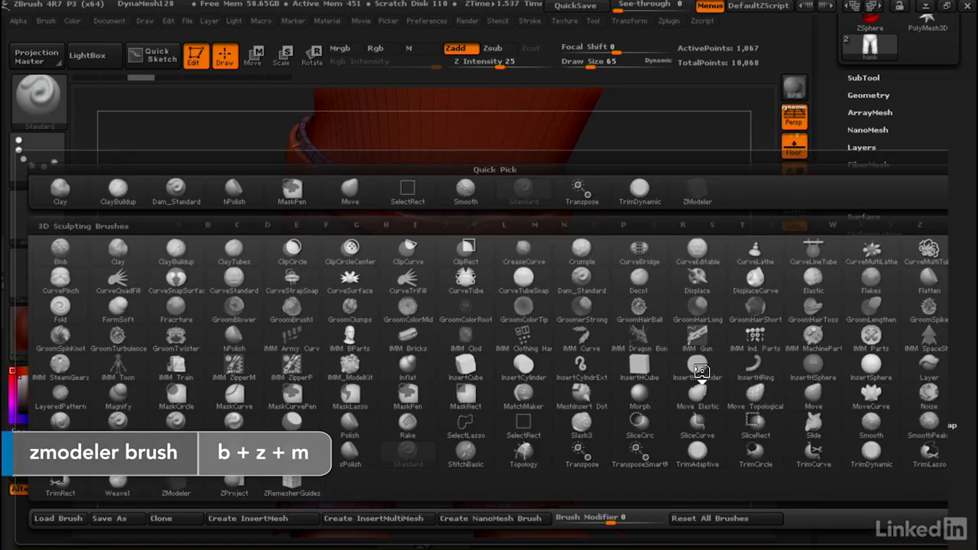
key(z)
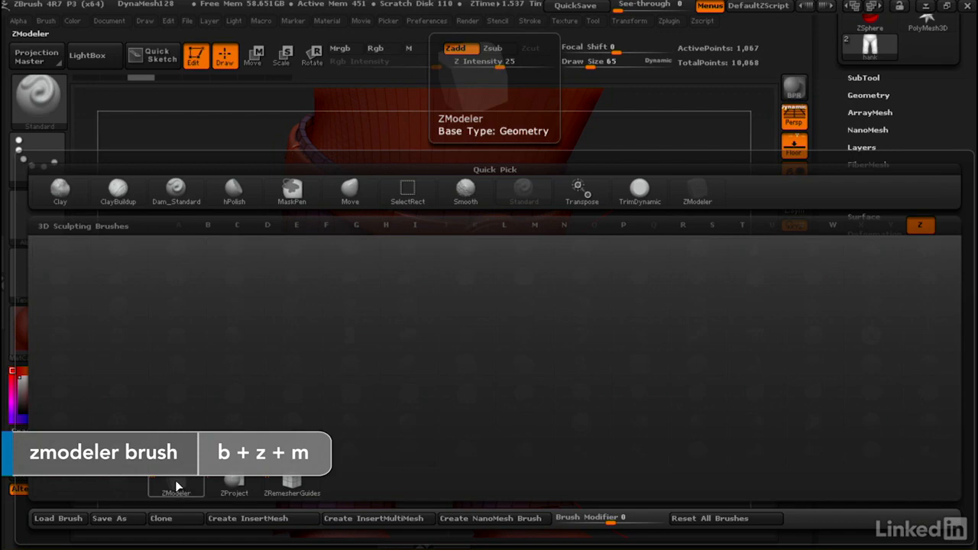
key(m)
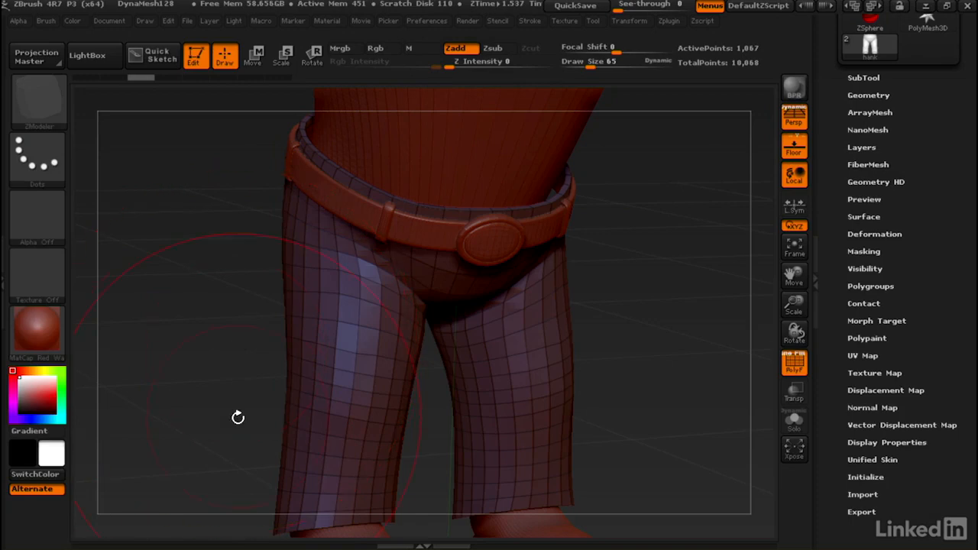
- Set the ZModeler polygon action to Extrude with Polygroup All as the target
alt+right_drag(254, 437, 237, 221)
mouse_move(321, 305)
ctrl+right_down()
mouse_move(366, 333)
mouse_move(347, 265)
mouse_move(365, 313)
ctrl+right_up()
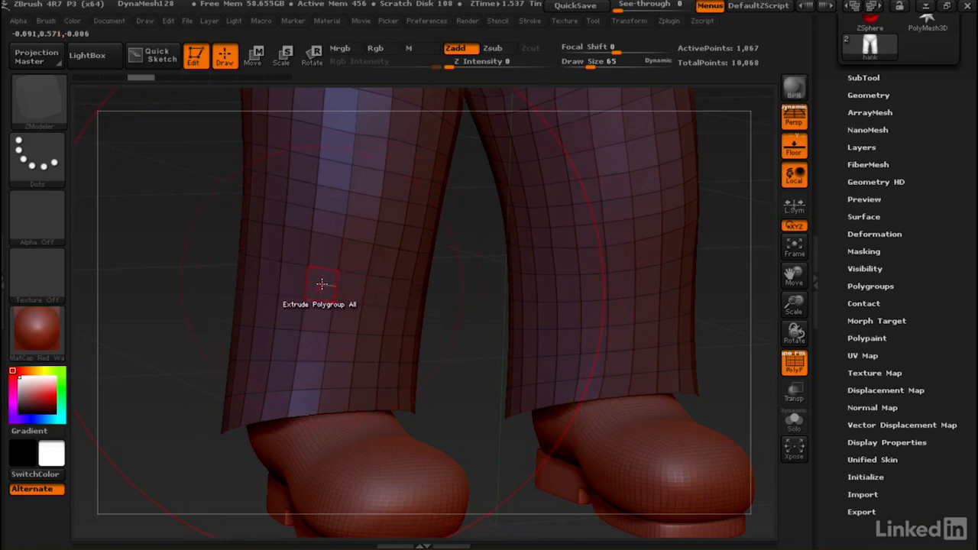
key(space)
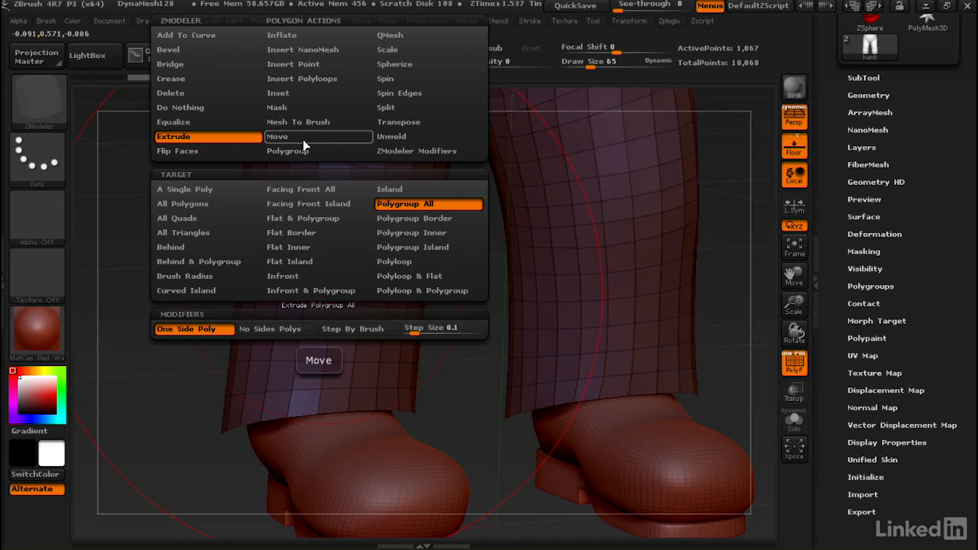
click(165, 138)
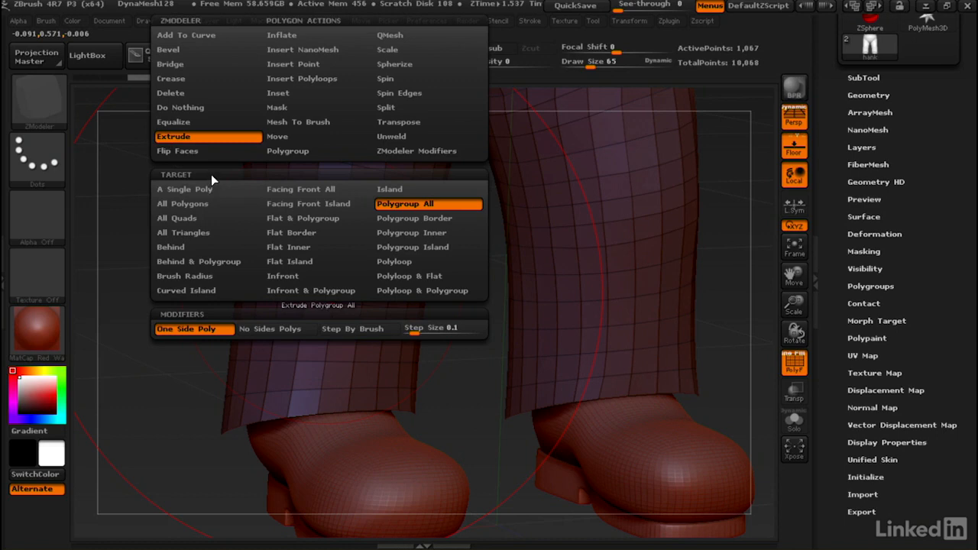
click(200, 192)
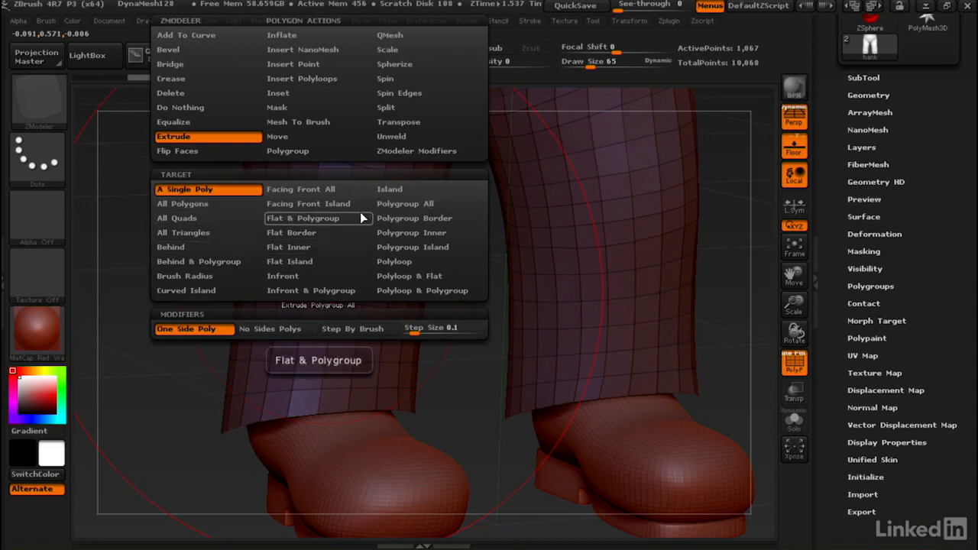
click(393, 205)
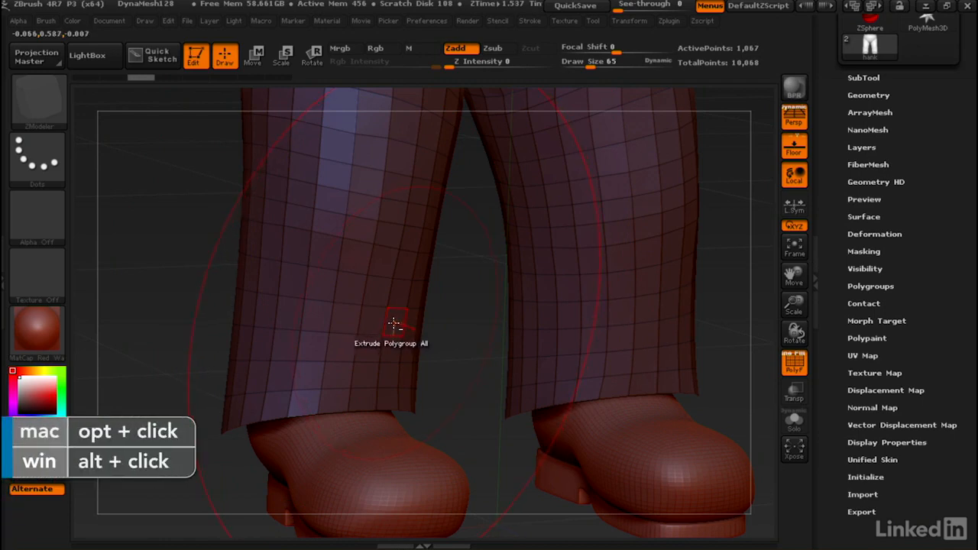
- Mark a horizontal row of five adjacent polygons across the front of the character's right lower trouser leg as a temporary polygroup
alt+click(394, 323)
alt+click(373, 322)
alt+click(344, 320)
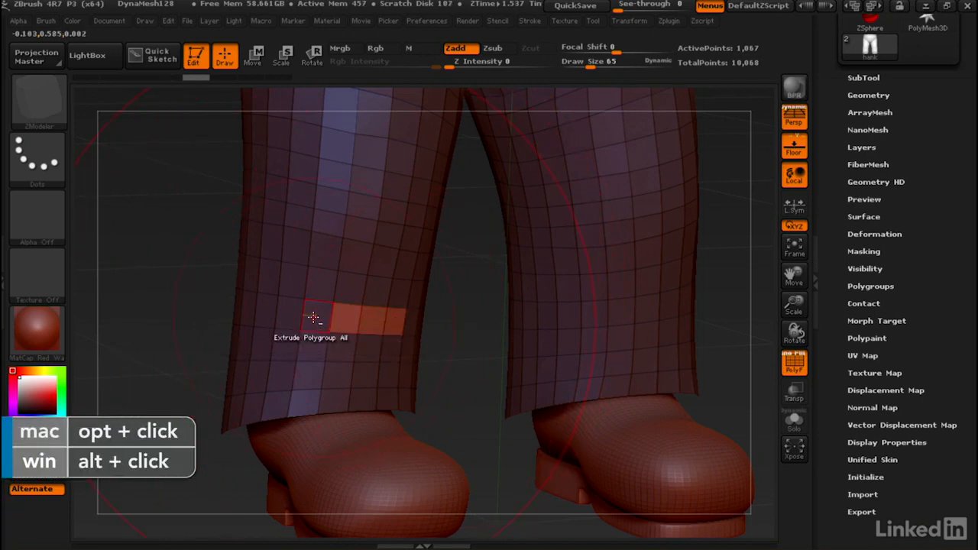
alt+click(315, 318)
alt+click(293, 315)
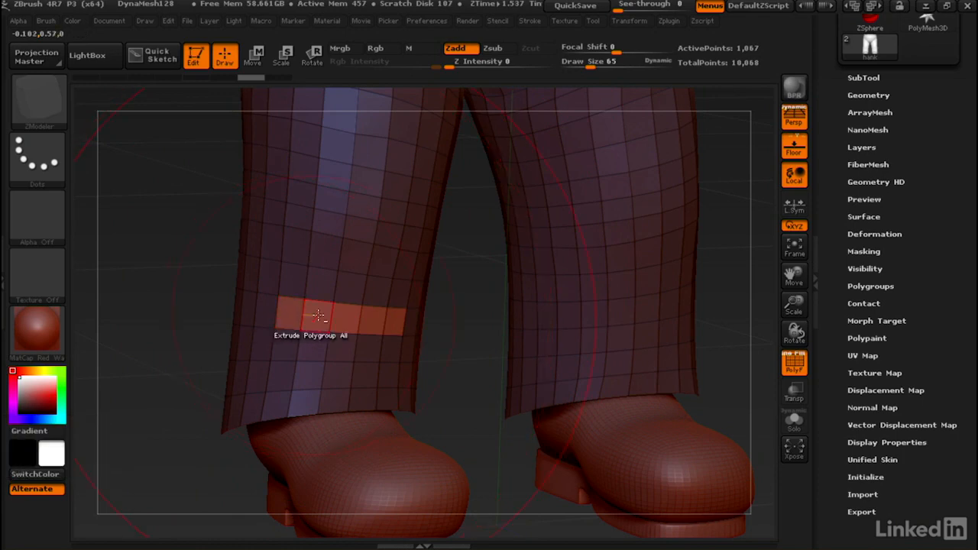
- Mark a second row of five polygons just above the right trouser hem, offset toward the inner side of the leg
drag(458, 317, 346, 339)
alt+click(335, 341)
alt+click(312, 339)
alt+click(285, 338)
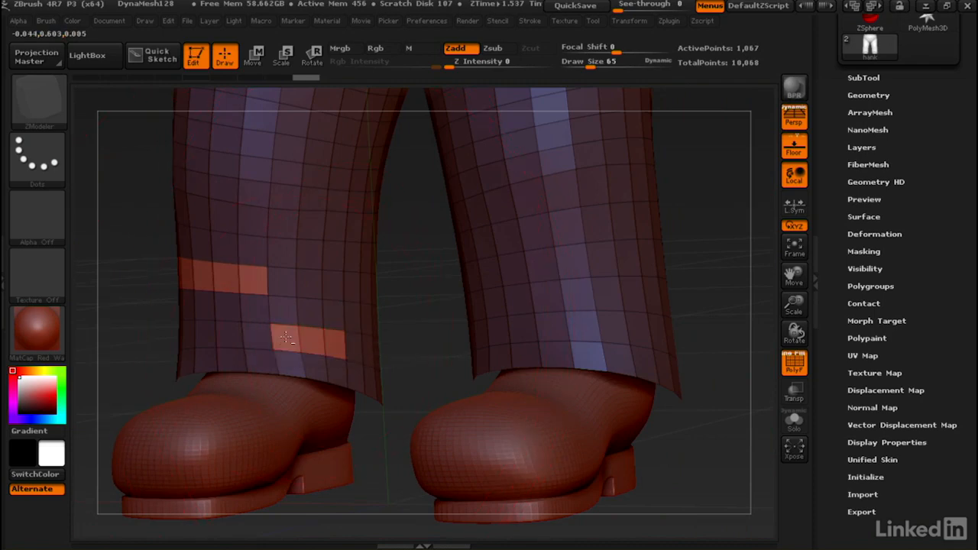
alt+click(260, 337)
alt+click(232, 334)
- Mark a short row of three polygons on the inner side of the right trouser leg, slightly higher than the first row
drag(399, 262, 350, 265)
alt+click(356, 253)
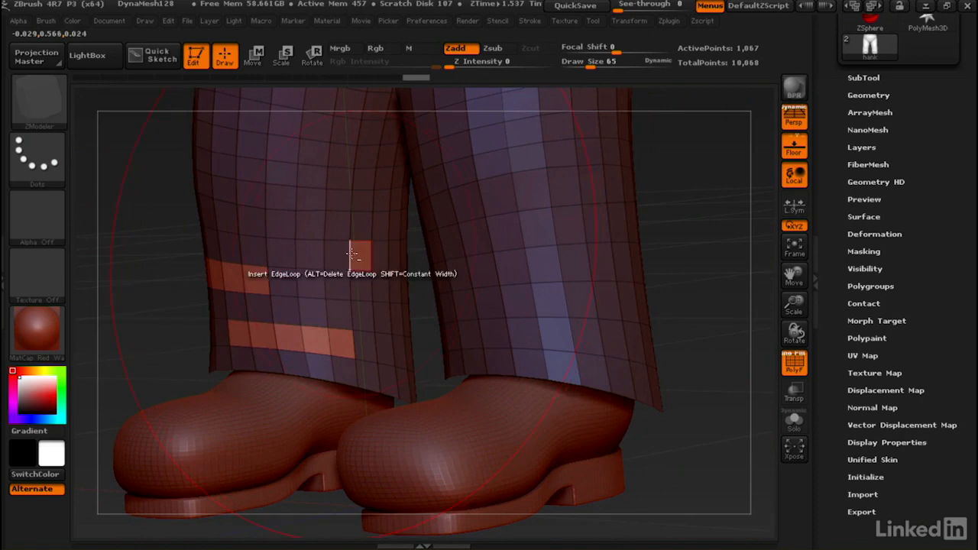
alt+click(335, 256)
alt+click(312, 255)
- Mark a row of polygons across the front of the left trouser leg and a lower pair on its inner side
right_drag(294, 260, 473, 314)
alt+drag(449, 314, 535, 308)
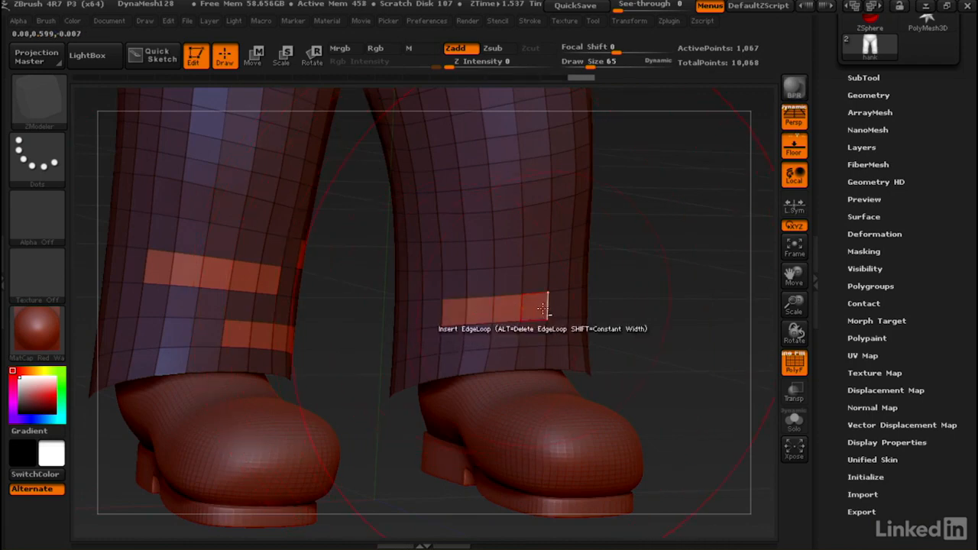
right_drag(485, 309, 439, 402)
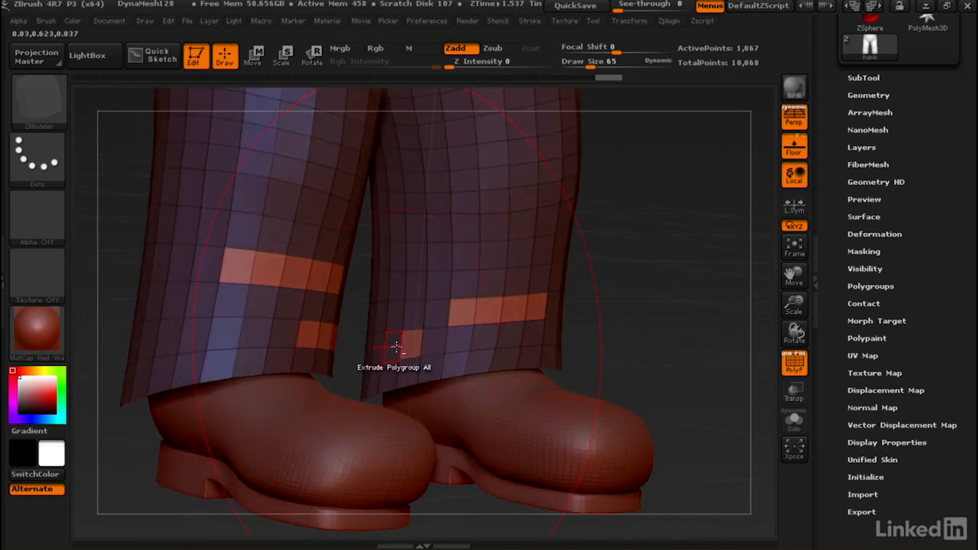
right_drag(392, 343, 456, 366)
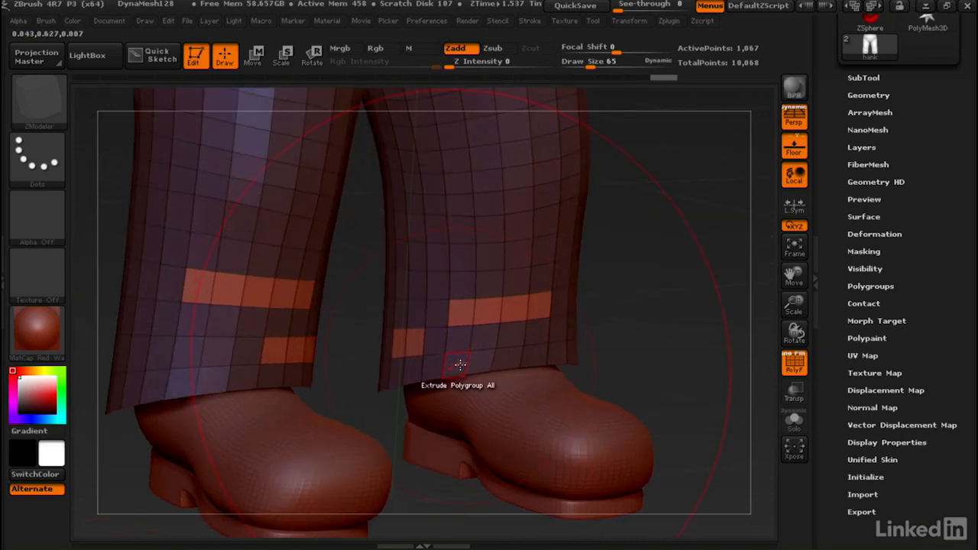
alt+click(456, 365)
alt+click(478, 362)
alt+click(501, 357)
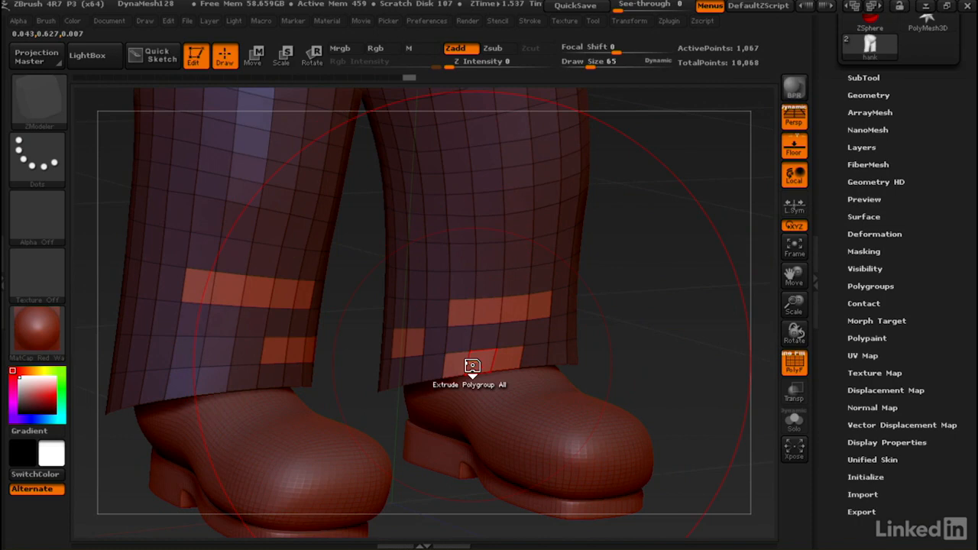
drag(472, 366, 472, 365)
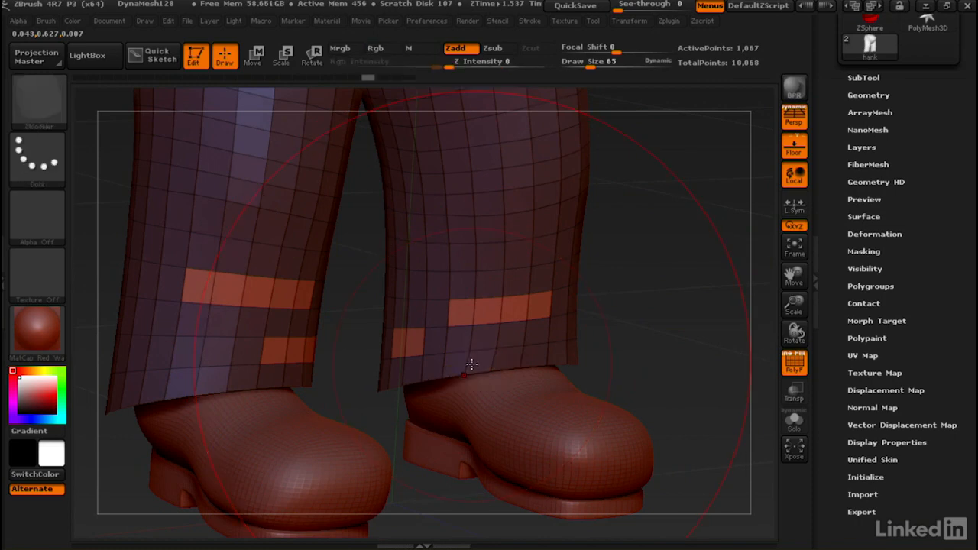
- Mark further short polygon rows on the left trouser leg, higher up on the front and on the outer side
drag(580, 292, 586, 290)
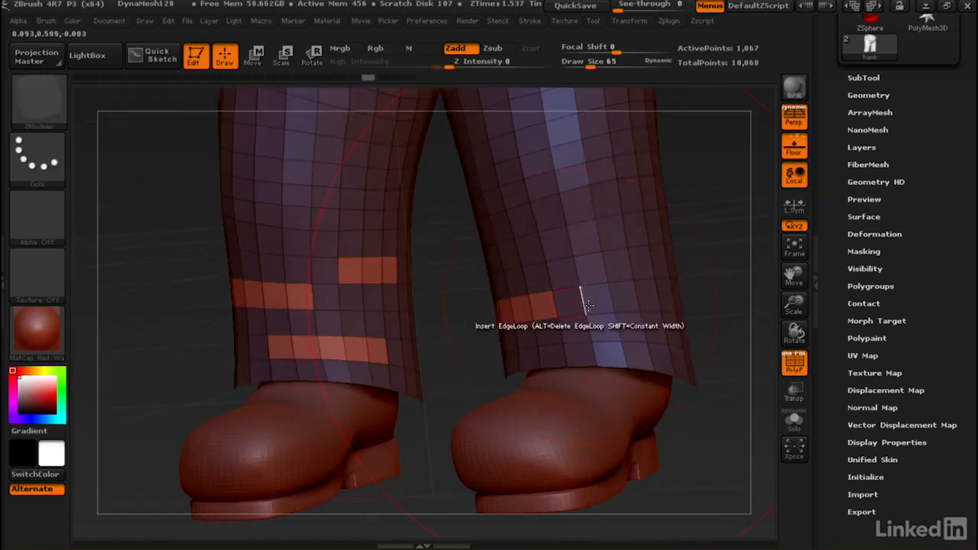
drag(638, 321, 649, 317)
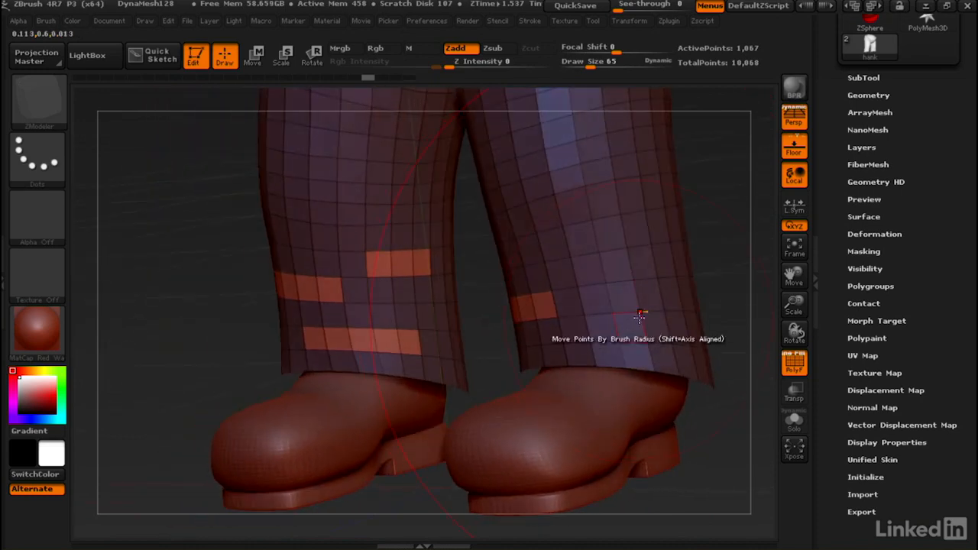
alt+drag(638, 262, 581, 272)
right_drag(565, 247, 577, 238)
mouse_move(513, 252)
alt+mouse_down()
mouse_move(451, 260)
mouse_move(461, 262)
alt+mouse_up()
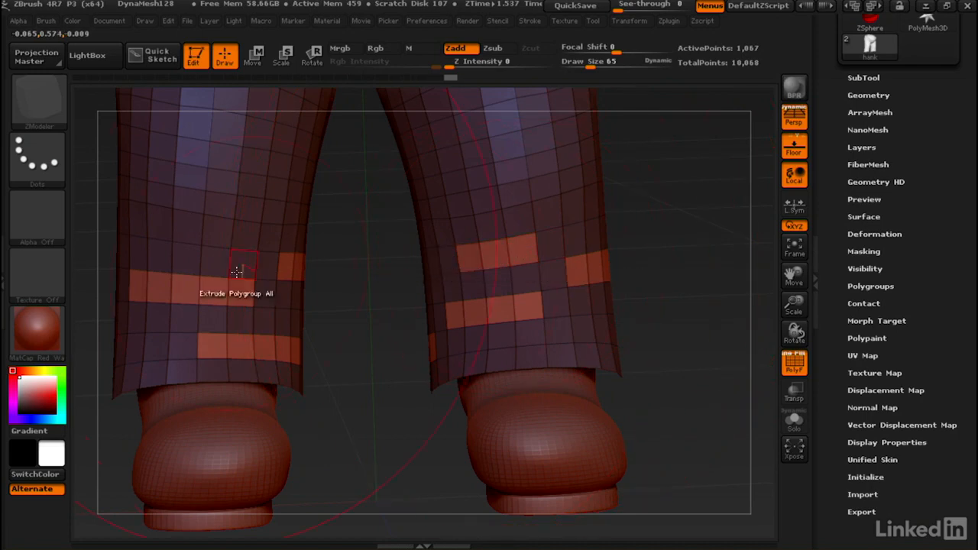
- Mark staggered polygon rows around the back and outer side of the right trouser leg, clearing those that touch the neighbouring row
right_drag(239, 272, 258, 273)
right_drag(369, 256, 308, 328)
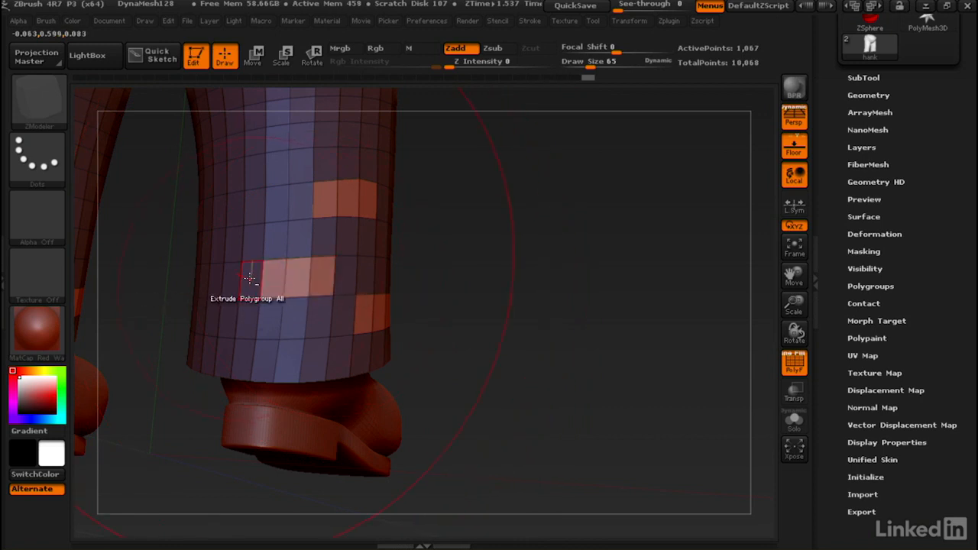
right_drag(272, 285, 314, 269)
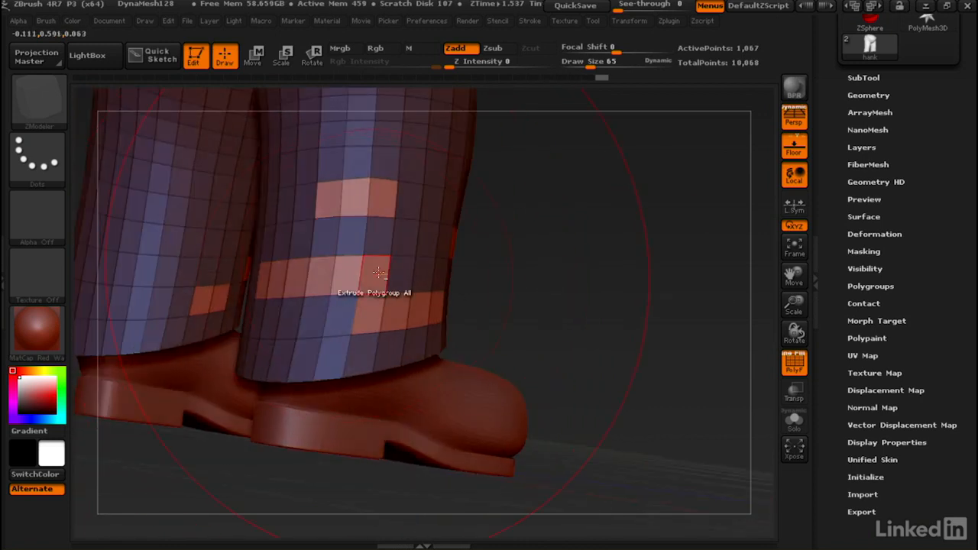
right_drag(469, 278, 431, 280)
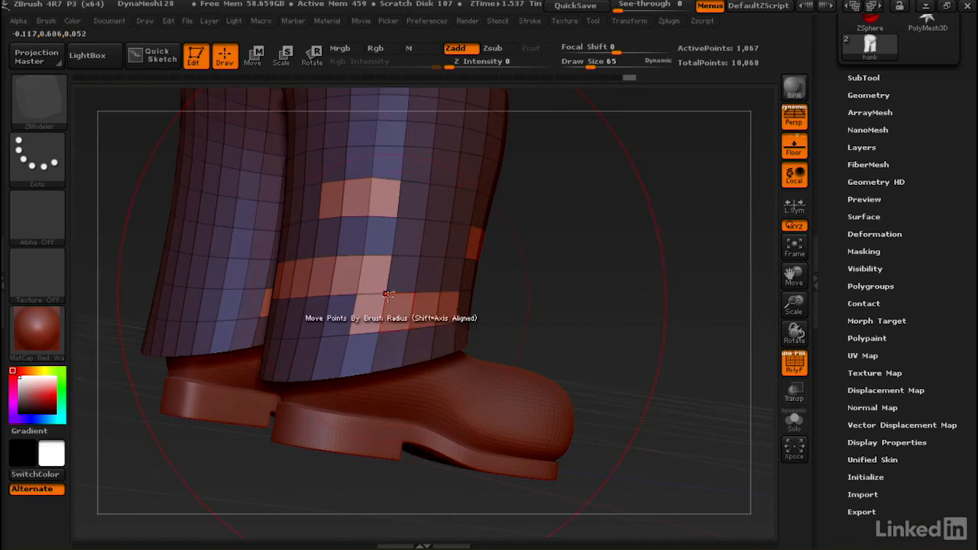
key(ctrl)
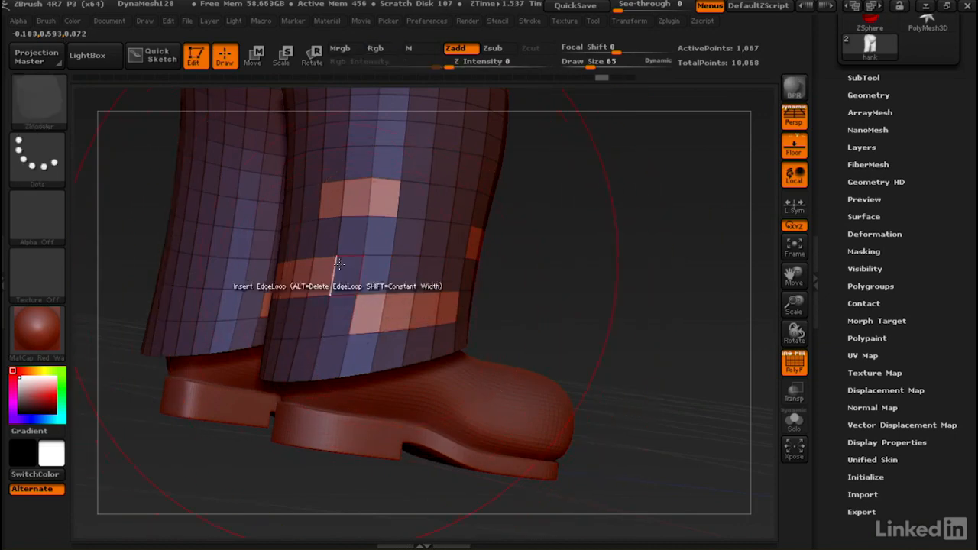
- Mark short, separated polygon rows around the back of the left trouser leg near the cuff
right_drag(306, 275, 466, 238)
alt+drag(464, 238, 428, 232)
alt+drag(498, 312, 452, 302)
right_drag(452, 302, 551, 298)
alt+click(298, 279)
alt+drag(324, 284, 367, 277)
mouse_move(378, 275)
right_down()
mouse_move(354, 263)
mouse_move(459, 247)
mouse_move(436, 231)
mouse_move(525, 367)
right_up()
- Mark a pair of polygons above the existing rows at the back of the left trouser leg, undoing the accidental edge loop deletion
alt+click(611, 230)
alt+click(601, 229)
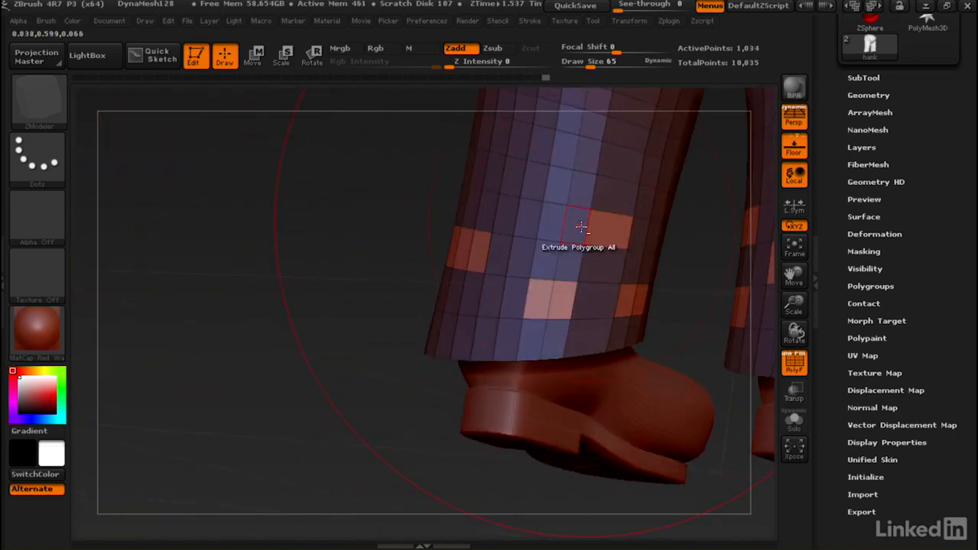
alt+click(578, 227)
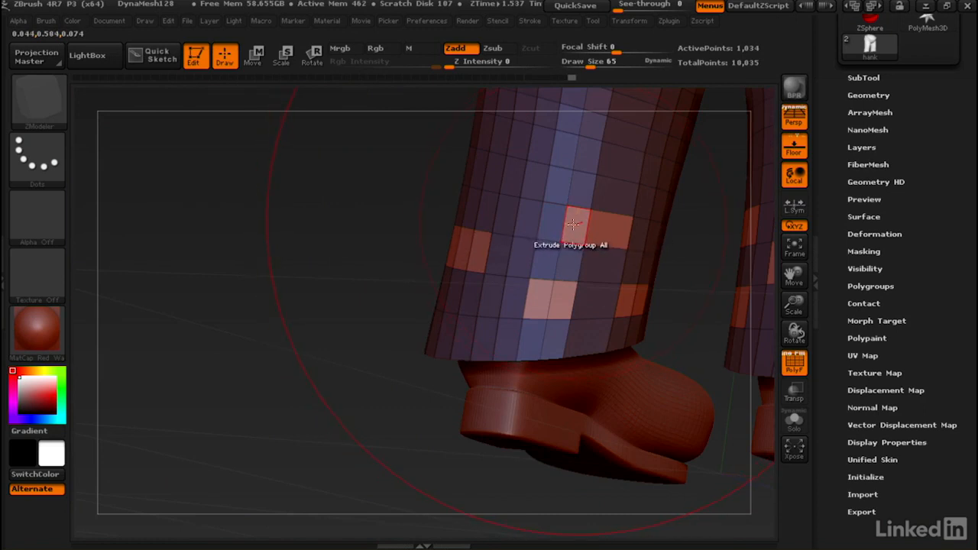
right_drag(575, 226, 575, 218)
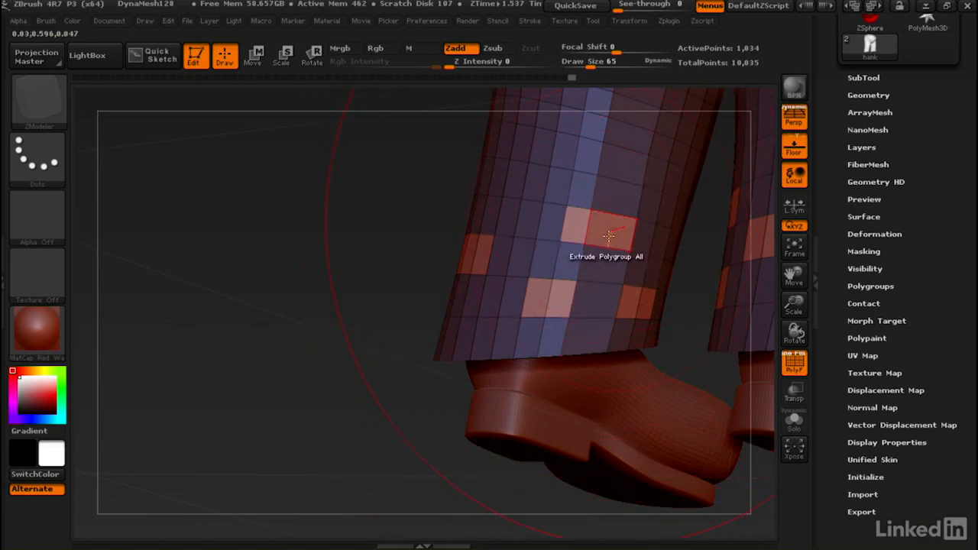
key(ctrl+z)
key(ctrl+z)
key(ctrl+z)
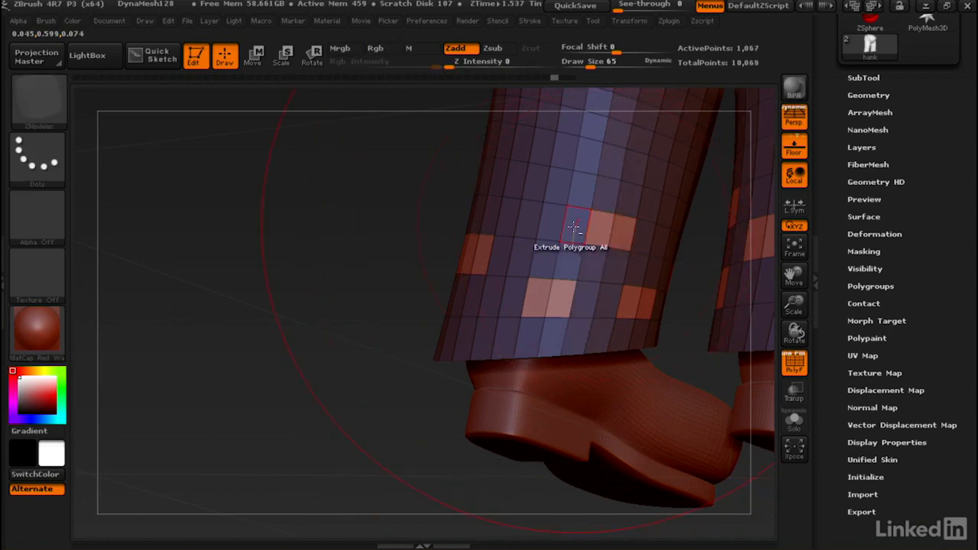
- Mark a row of four polygons higher up across the back of the left trouser leg
drag(451, 243, 488, 243)
right_drag(488, 243, 527, 328)
alt+click(492, 298)
alt+click(465, 292)
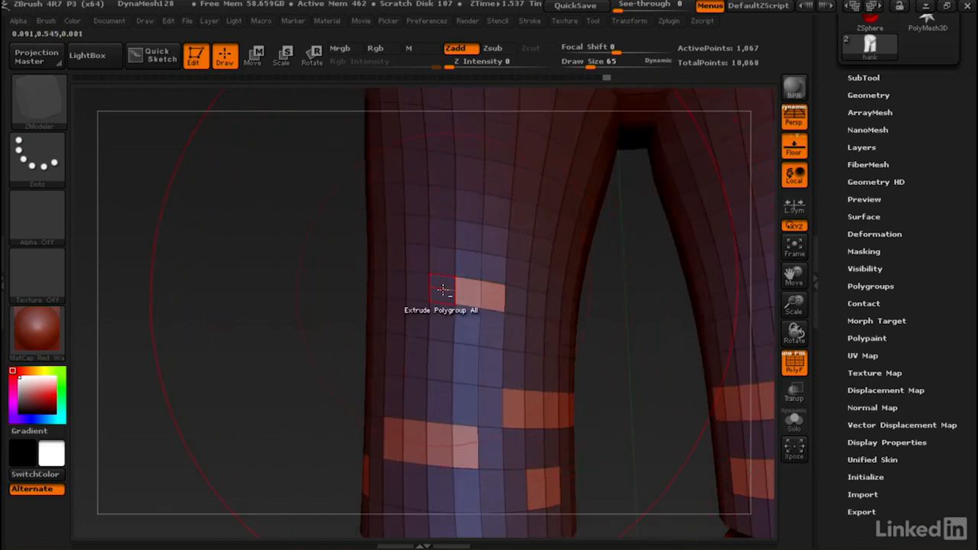
alt+click(443, 288)
alt+click(414, 288)
- Mark additional polygon rows farther up the trouser legs
alt+drag(442, 233, 544, 252)
alt+drag(592, 276, 291, 244)
alt+drag(549, 213, 454, 243)
alt+drag(581, 148, 547, 159)
alt+drag(472, 174, 402, 199)
- Mark two curved rows of polygons across the upper front of the character's left thigh
mouse_move(425, 156)
alt+right_down()
mouse_move(475, 240)
mouse_move(517, 221)
mouse_move(605, 218)
mouse_move(585, 176)
mouse_move(458, 254)
mouse_move(456, 231)
alt+right_up()
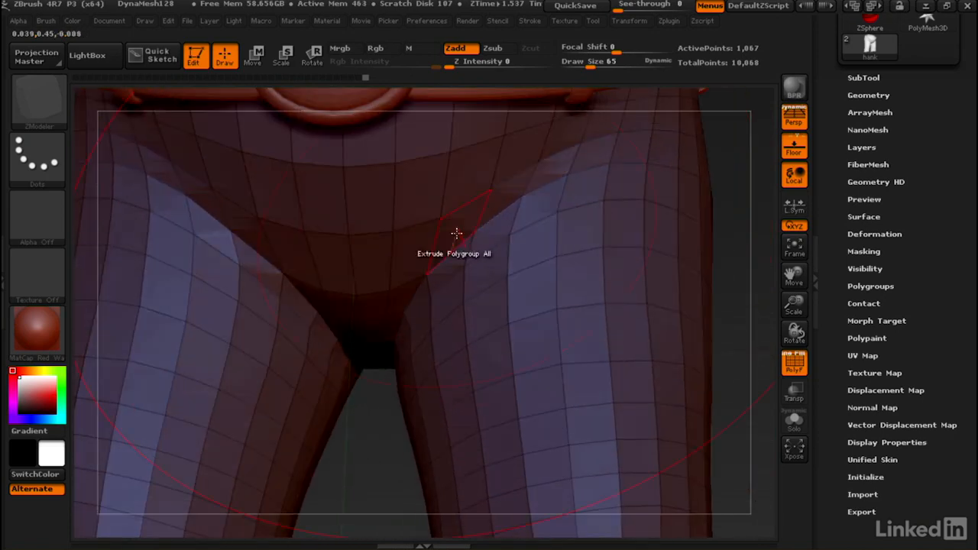
alt+drag(448, 240, 631, 147)
alt+drag(662, 233, 570, 237)
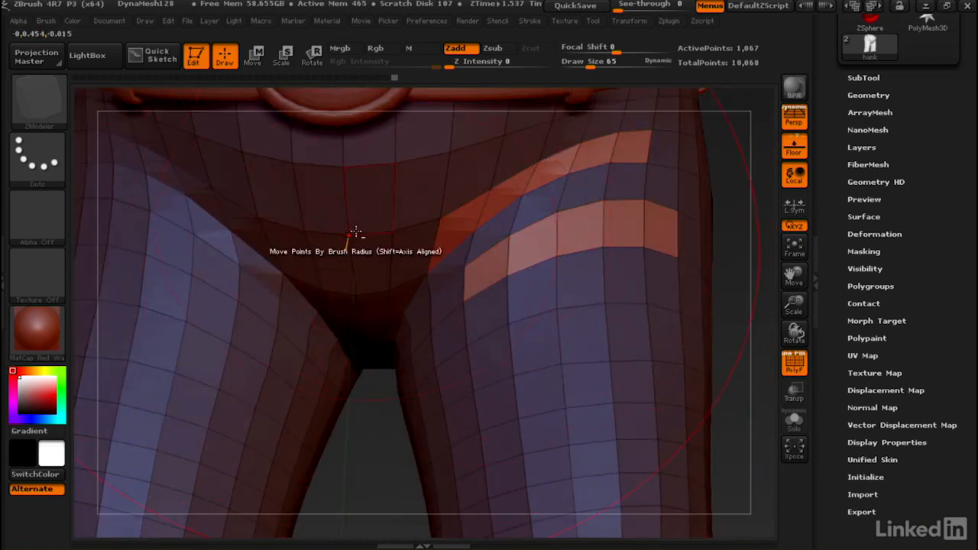
- Mark one polygon row along the right groin crease and another above it running out to the hip
alt+right_drag(359, 234, 456, 224)
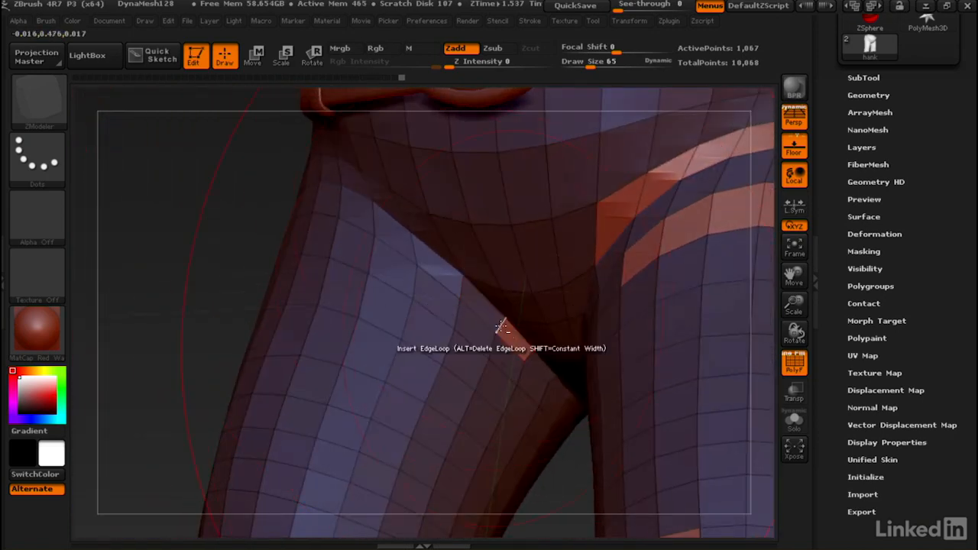
alt+click(358, 215)
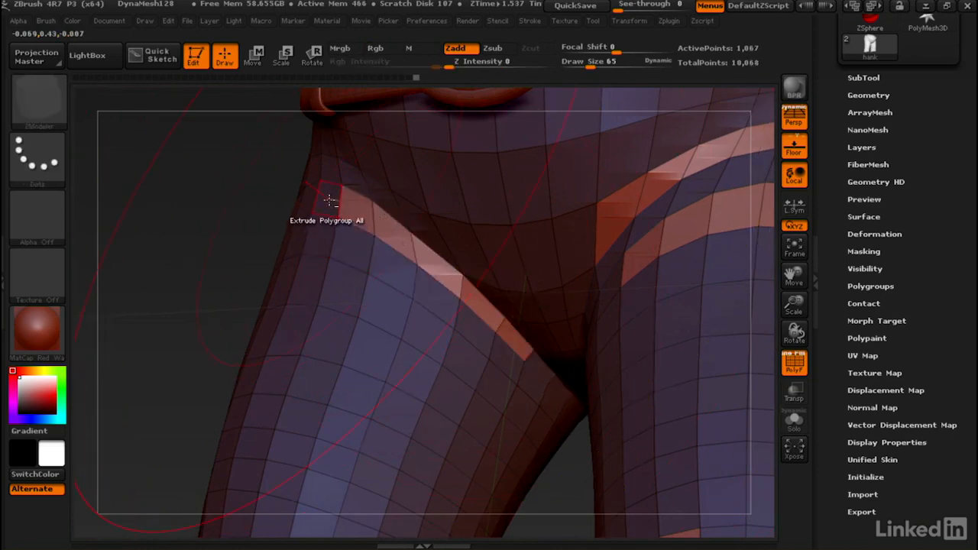
alt+click(330, 201)
right_drag(329, 201, 357, 221)
alt+click(416, 182)
alt+click(378, 159)
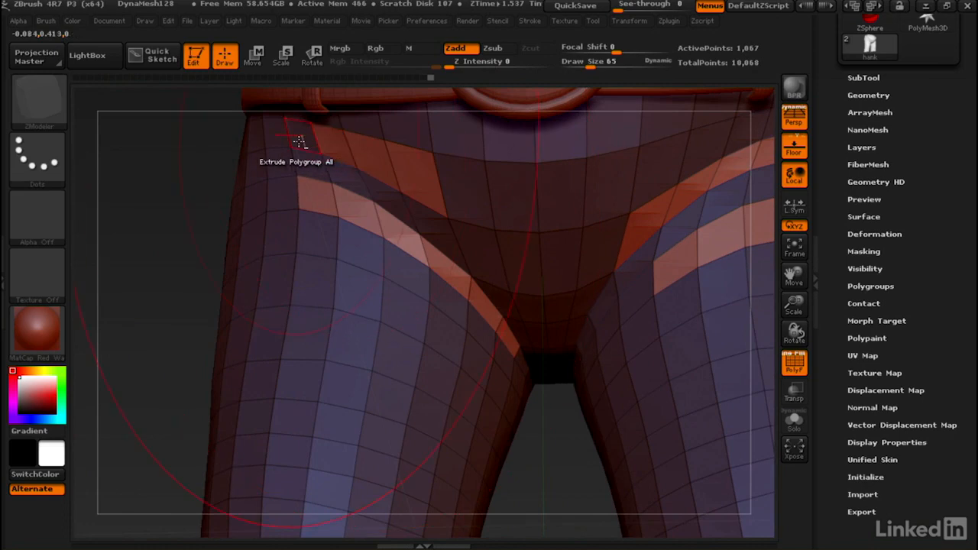
alt+click(274, 138)
- Mark a third polygon row across the front of the right thigh, below the groin rows
right_drag(478, 370, 481, 371)
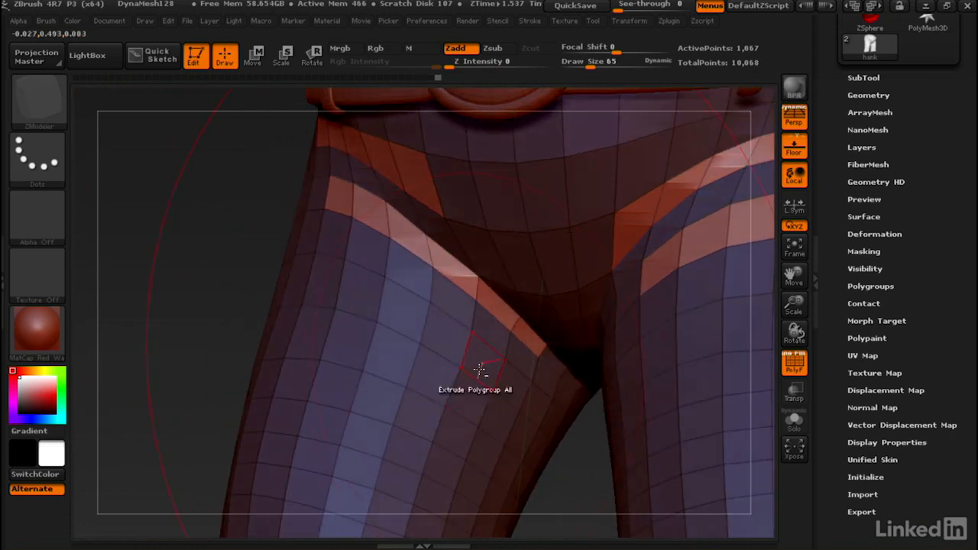
alt+click(479, 360)
alt+click(447, 336)
alt+drag(397, 309, 295, 282)
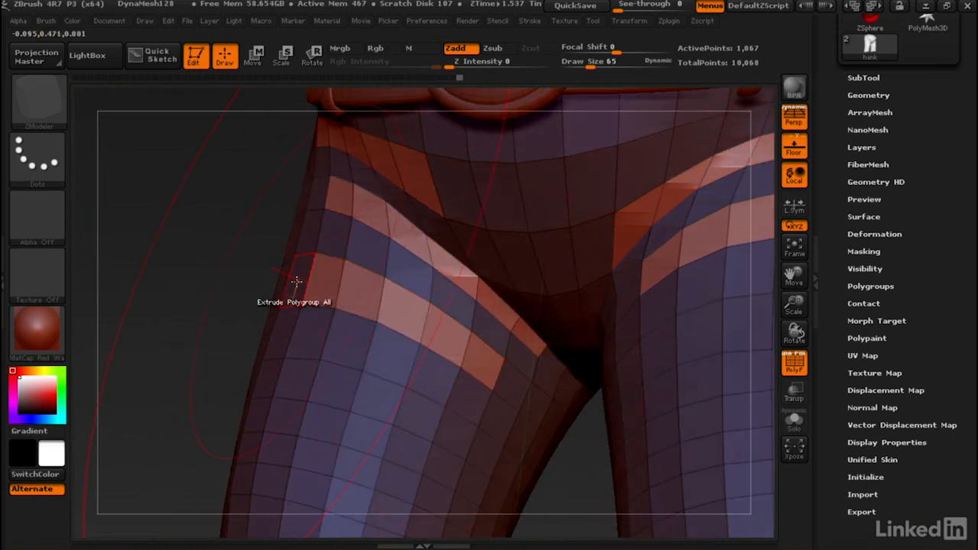
ctrl+right_drag(506, 156, 366, 221)
right_drag(434, 258, 465, 247)
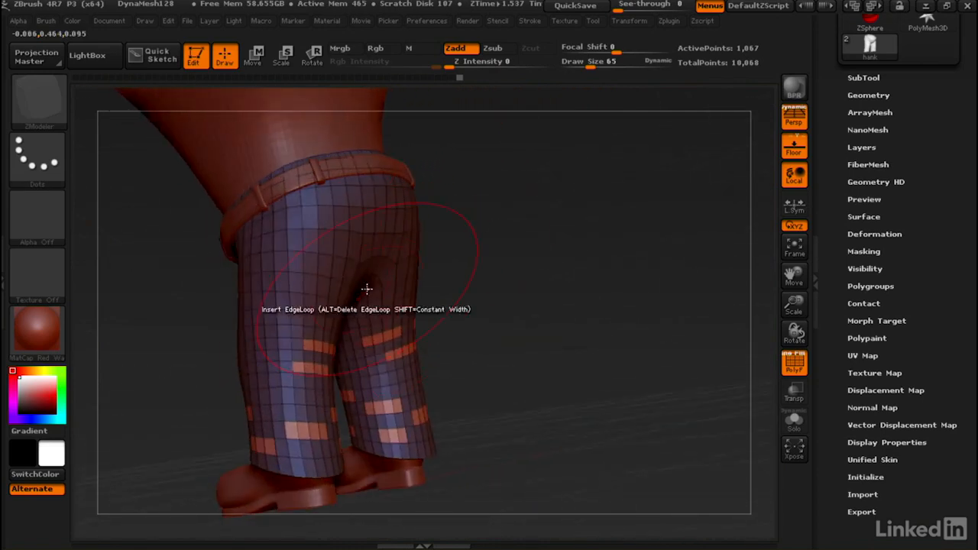
right_drag(367, 291, 443, 256)
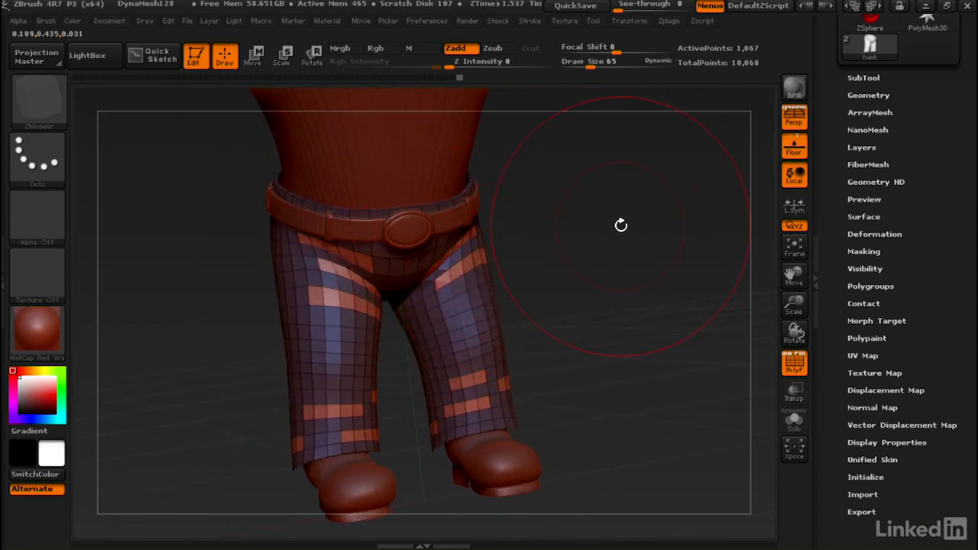
- Extrude all marked polygons inward as recessed grooves using the ZModeler Extrude action with the Polygroup All target
ctrl+right_drag(465, 284, 493, 222)
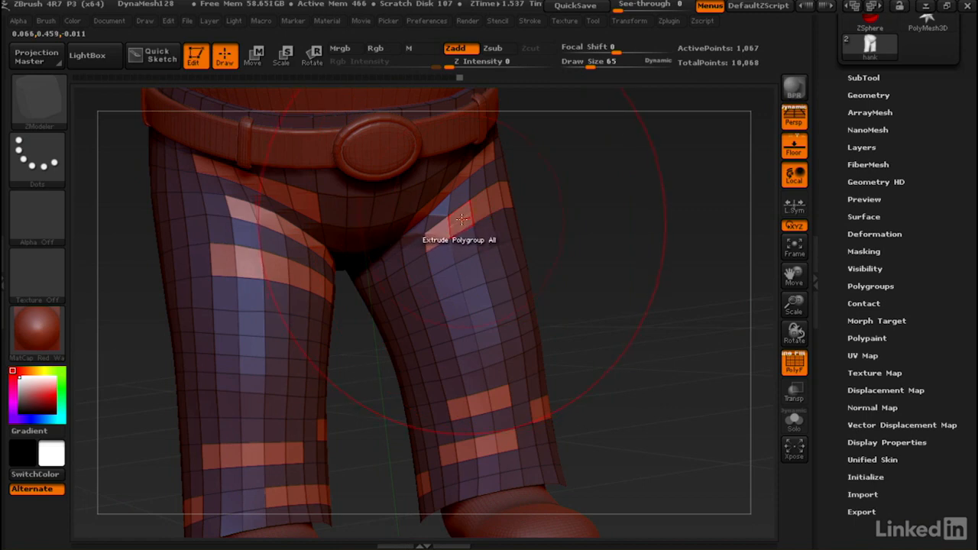
key(space)
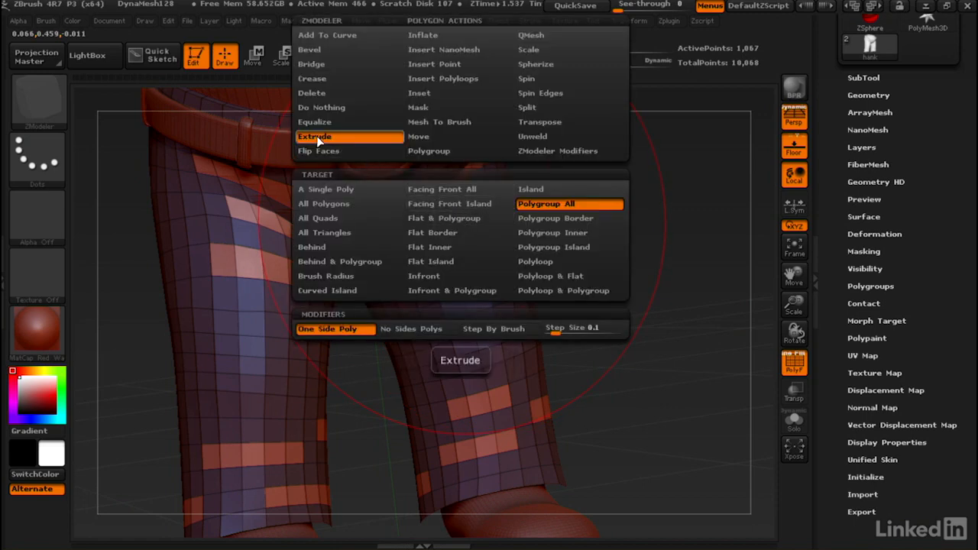
click(554, 202)
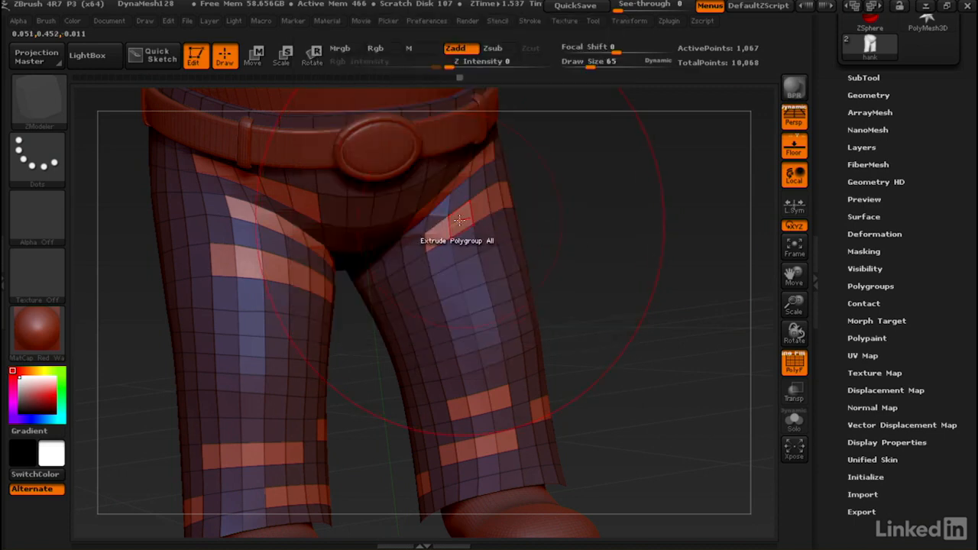
drag(461, 219, 513, 276)
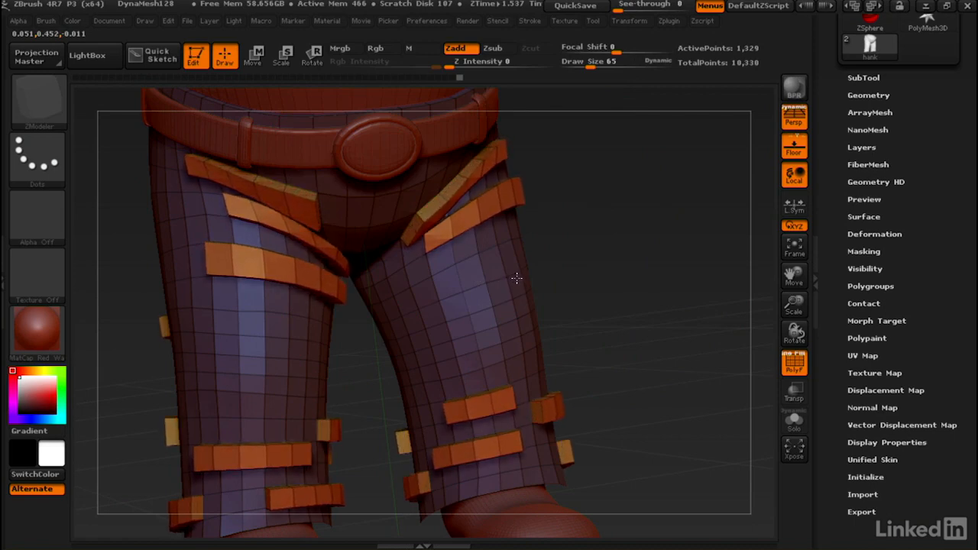
drag(518, 279, 435, 269)
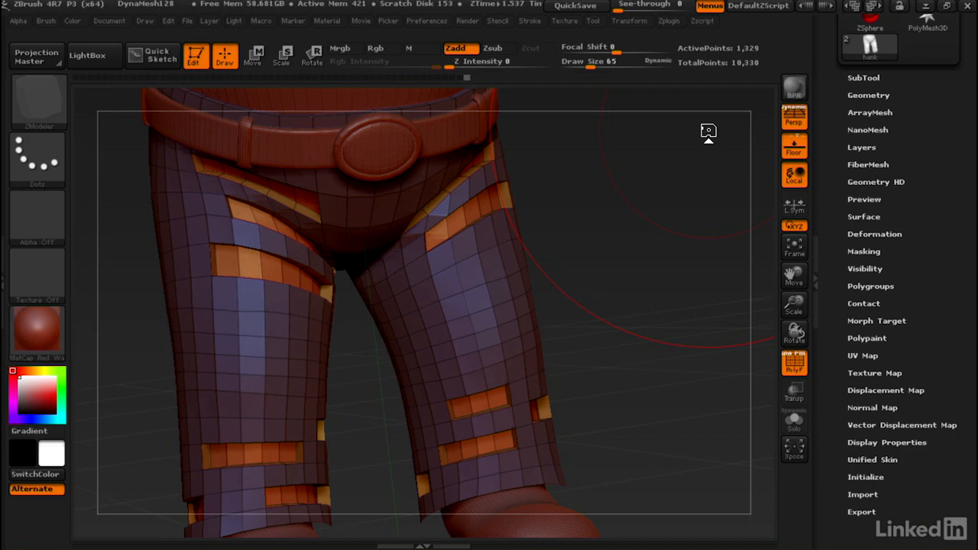
- Turn on Dynamic Subdiv for the pants and hide the polyframe to inspect the smoothed grooves
click(856, 95)
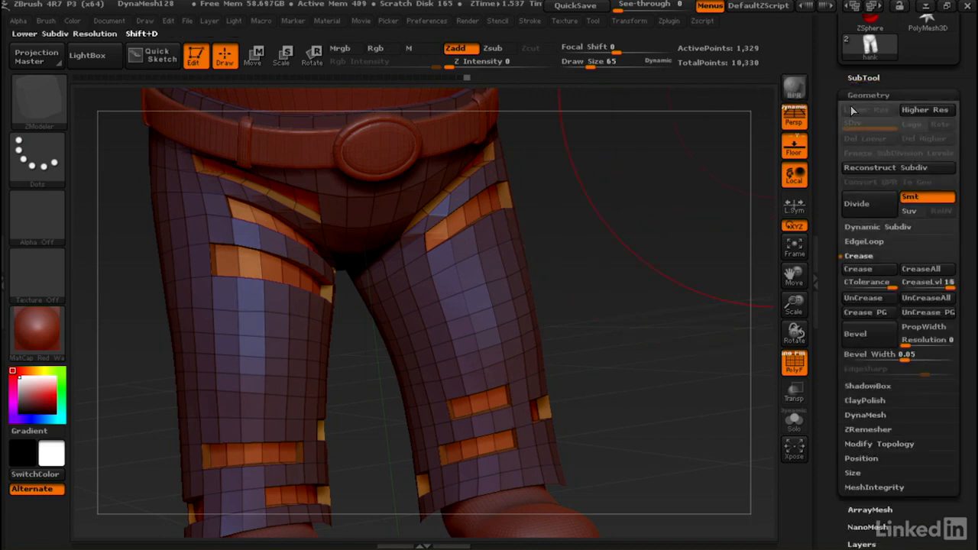
click(859, 258)
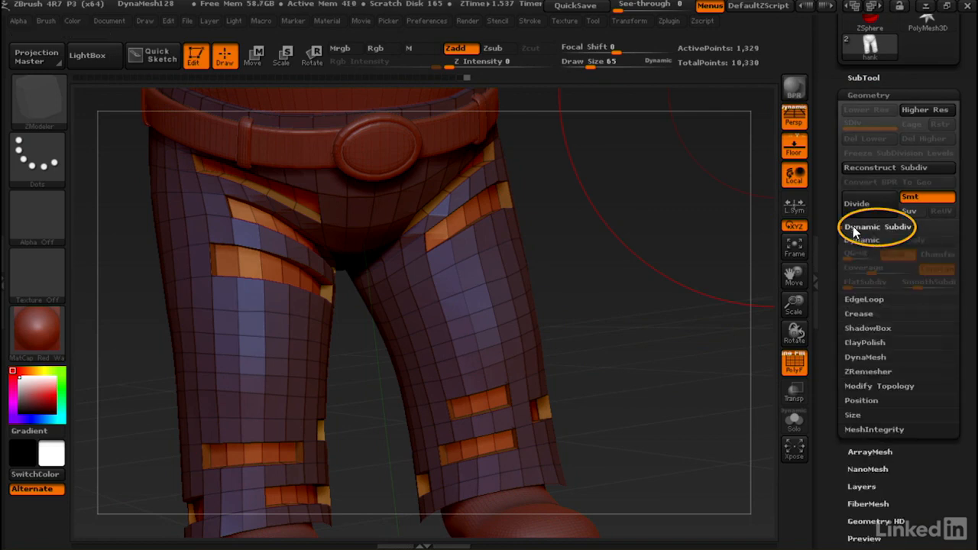
click(854, 226)
click(864, 240)
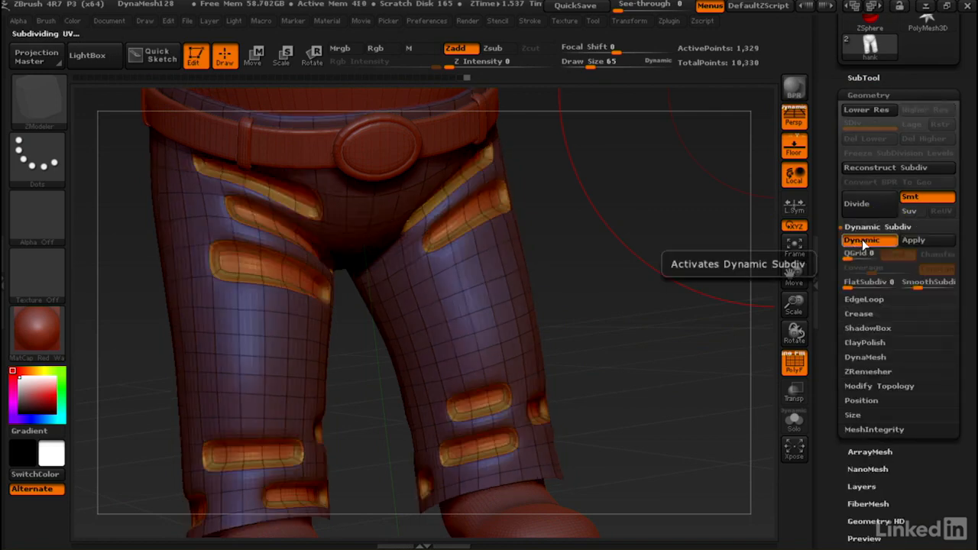
click(794, 360)
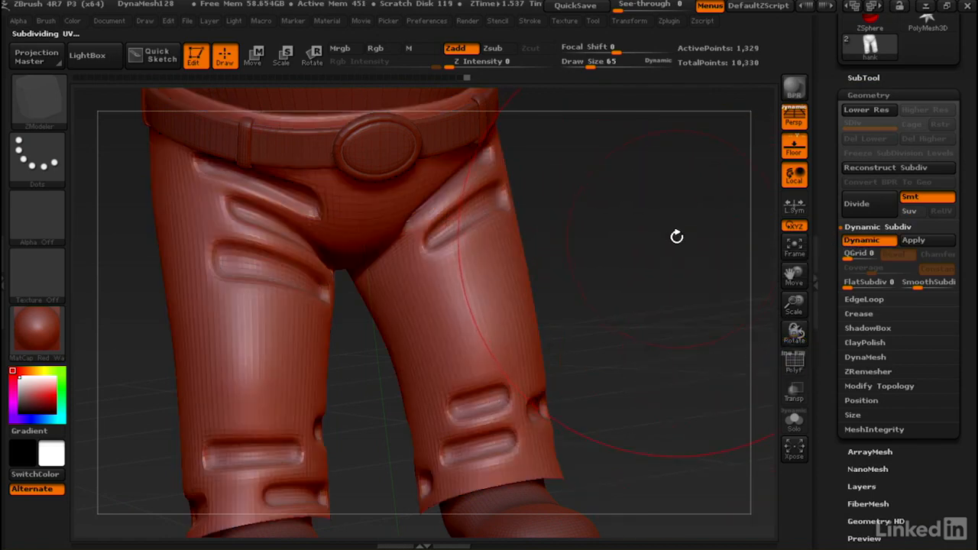
drag(677, 234, 655, 238)
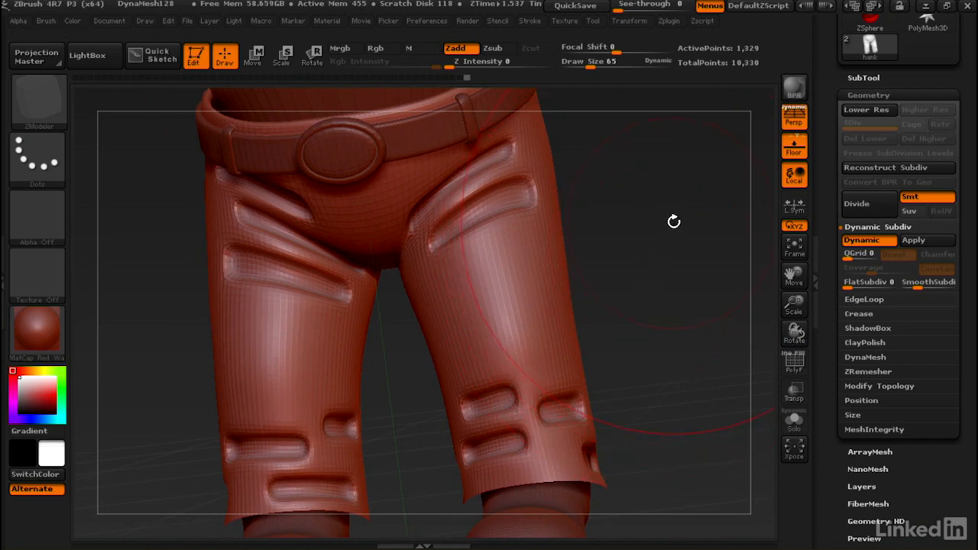
mouse_move(673, 213)
mouse_down()
mouse_move(694, 234)
mouse_move(634, 211)
mouse_up()
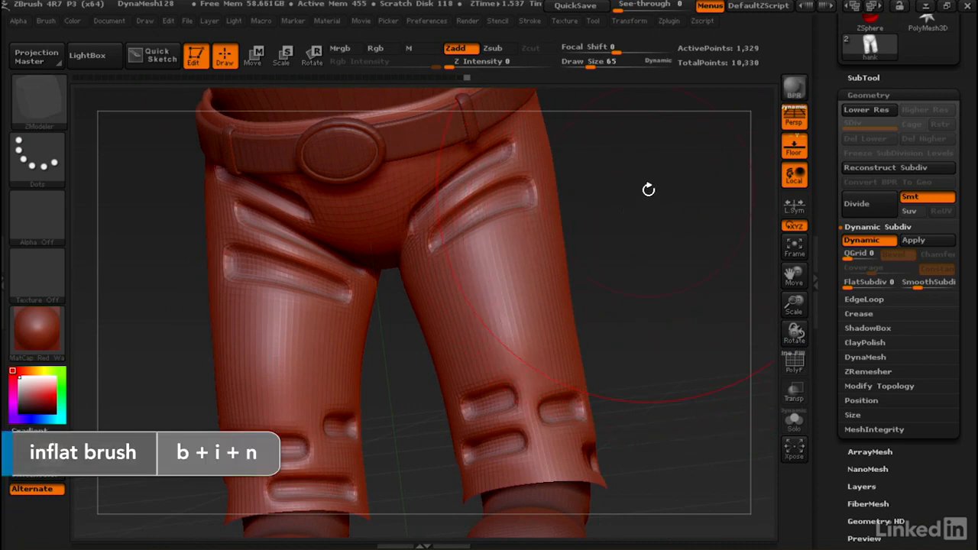
- Switch to the Inflat brush and reduce its draw size to 9
key(b)
key(i)
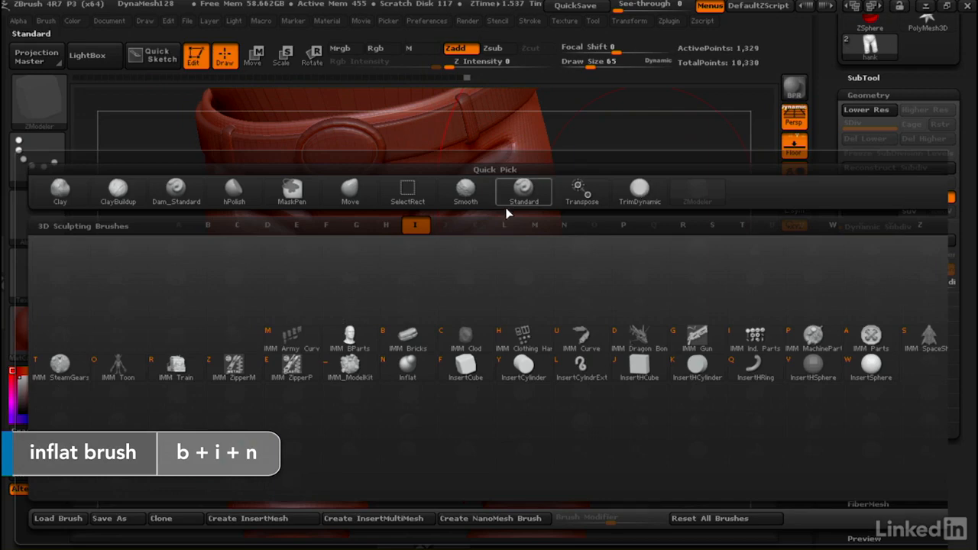
click(408, 366)
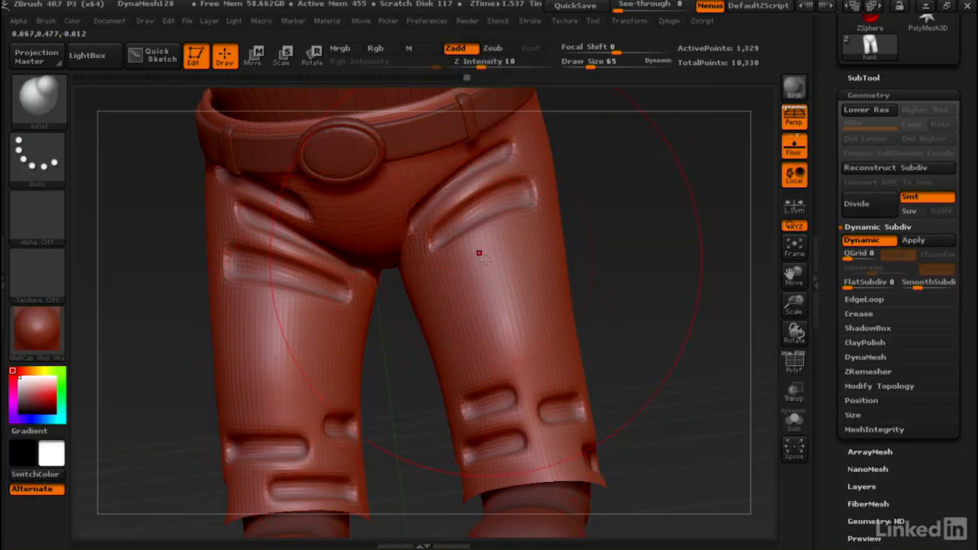
drag(590, 65, 582, 63)
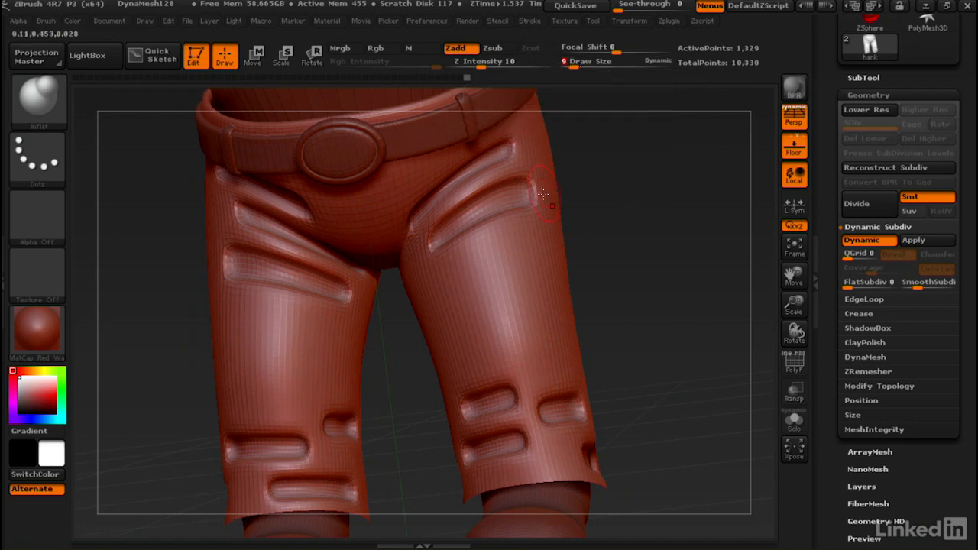
- Smooth the grooves across both upper thighs and at the front of the left trouser leg near the cuff
mouse_move(536, 205)
shift+mouse_down()
mouse_move(541, 191)
mouse_move(524, 190)
mouse_move(458, 221)
mouse_move(497, 164)
mouse_move(432, 214)
shift+mouse_up()
mouse_move(370, 286)
shift+mouse_down()
mouse_move(275, 276)
mouse_move(229, 256)
mouse_move(245, 226)
mouse_move(321, 252)
shift+mouse_up()
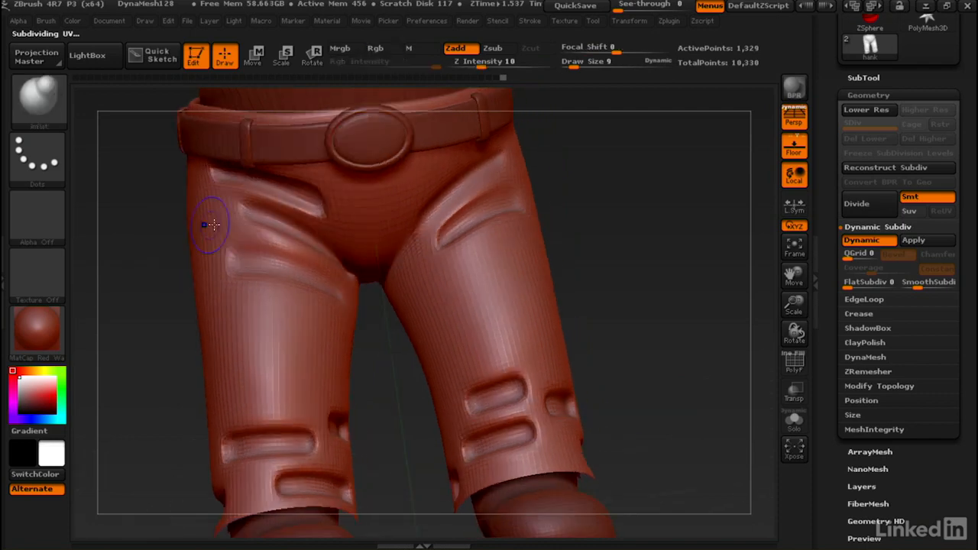
shift+drag(320, 203, 260, 173)
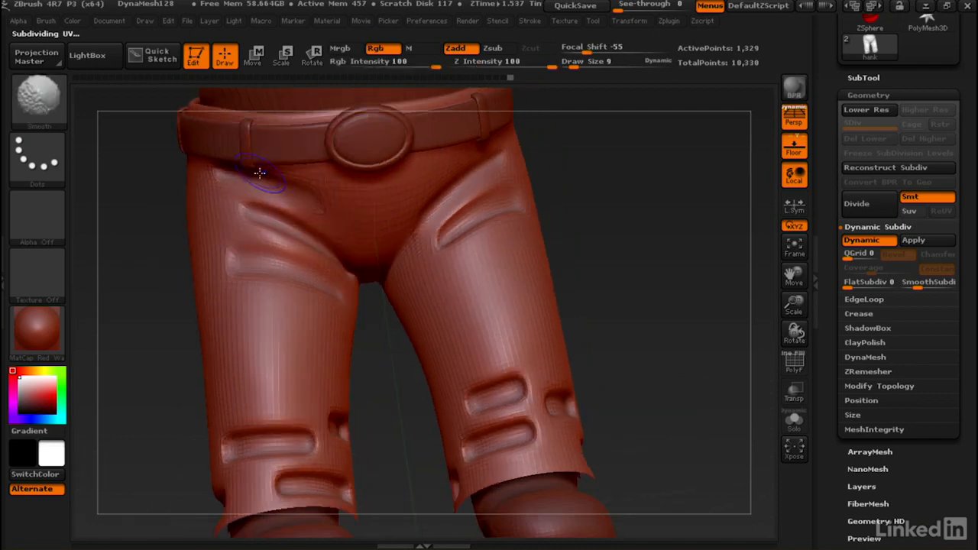
mouse_move(615, 272)
alt+mouse_down()
mouse_move(606, 233)
mouse_move(587, 222)
alt+mouse_up()
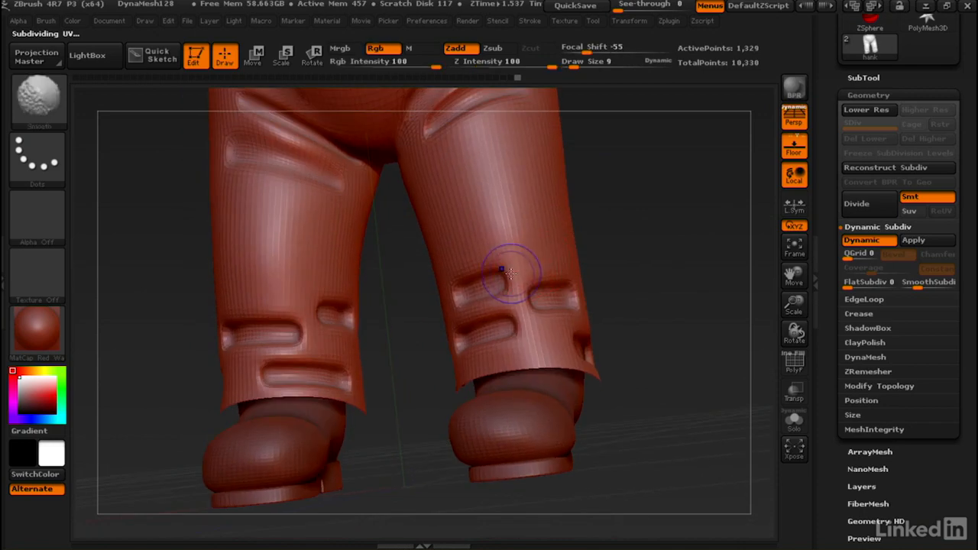
mouse_move(529, 309)
shift+mouse_down()
mouse_move(557, 281)
mouse_move(535, 304)
shift+mouse_up()
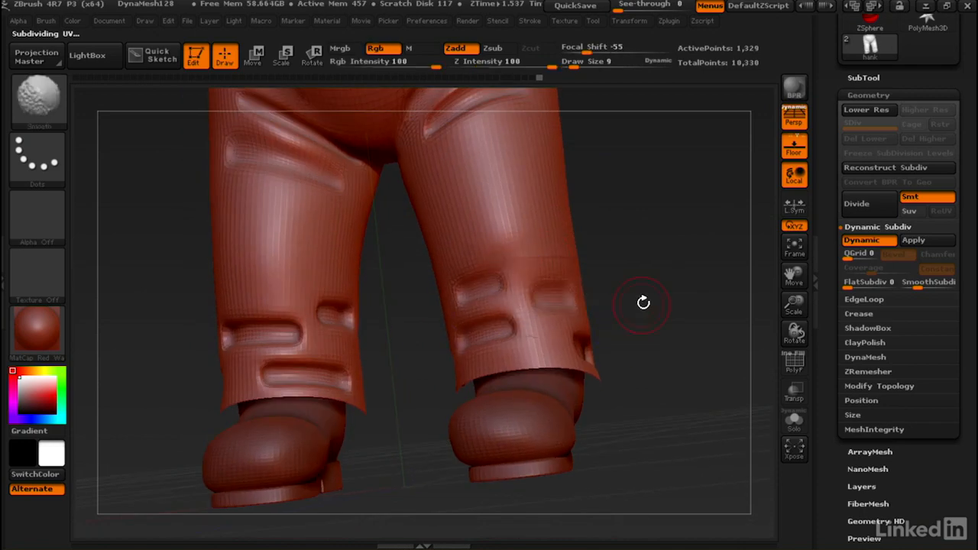
- Smooth the grooves around the back and inner side of the lower left trouser leg
drag(644, 303, 596, 325)
drag(680, 356, 623, 314)
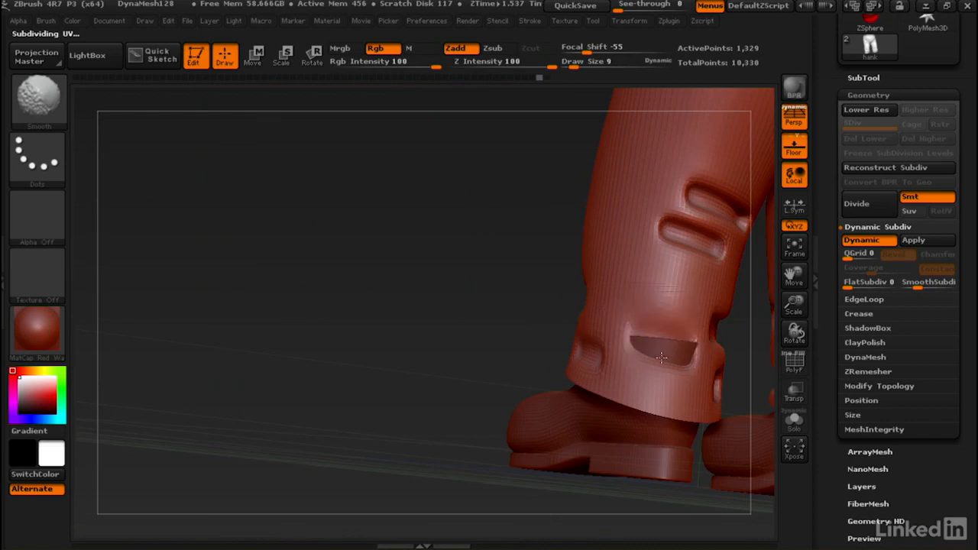
key(ctrl+s)
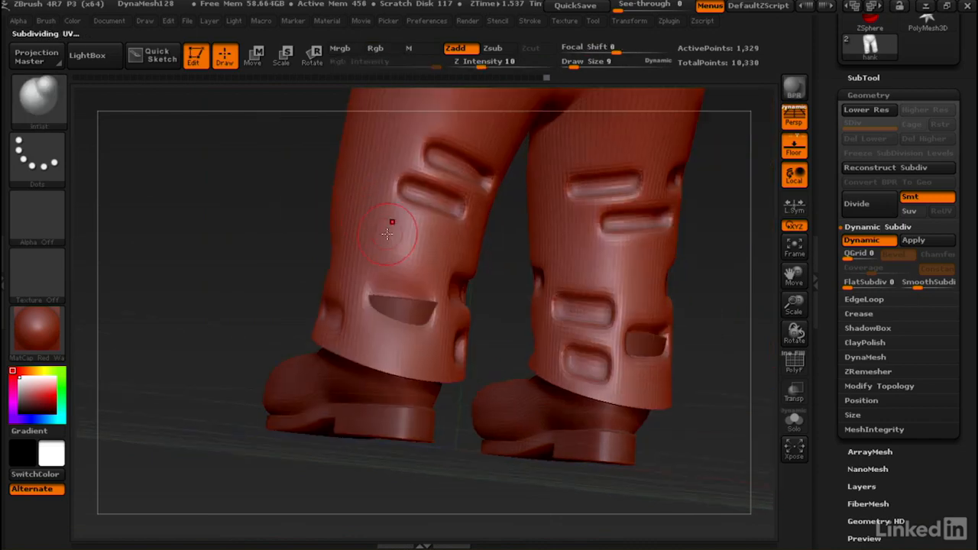
mouse_move(387, 221)
mouse_down()
mouse_move(428, 160)
mouse_move(416, 185)
mouse_move(478, 187)
mouse_up()
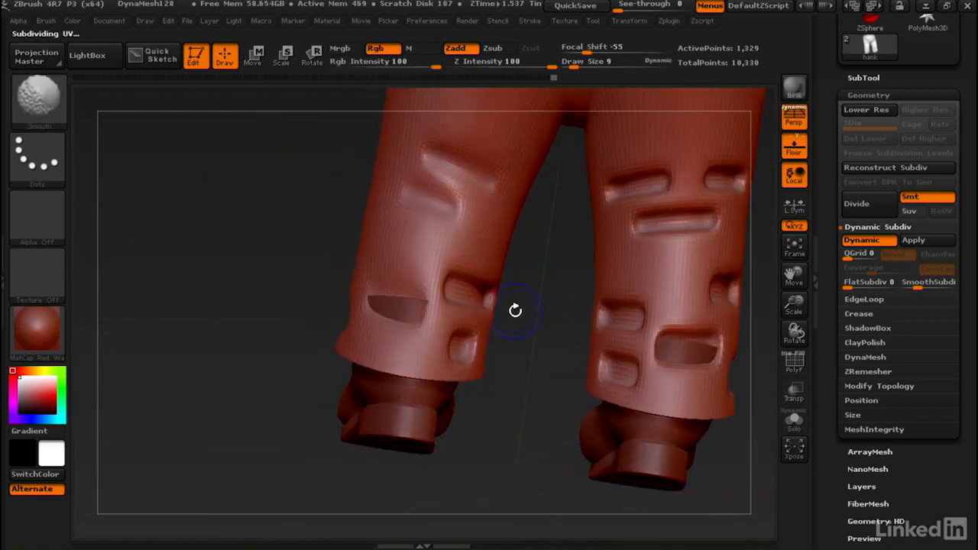
shift+drag(451, 289, 498, 293)
drag(565, 295, 489, 298)
shift+drag(485, 344, 445, 333)
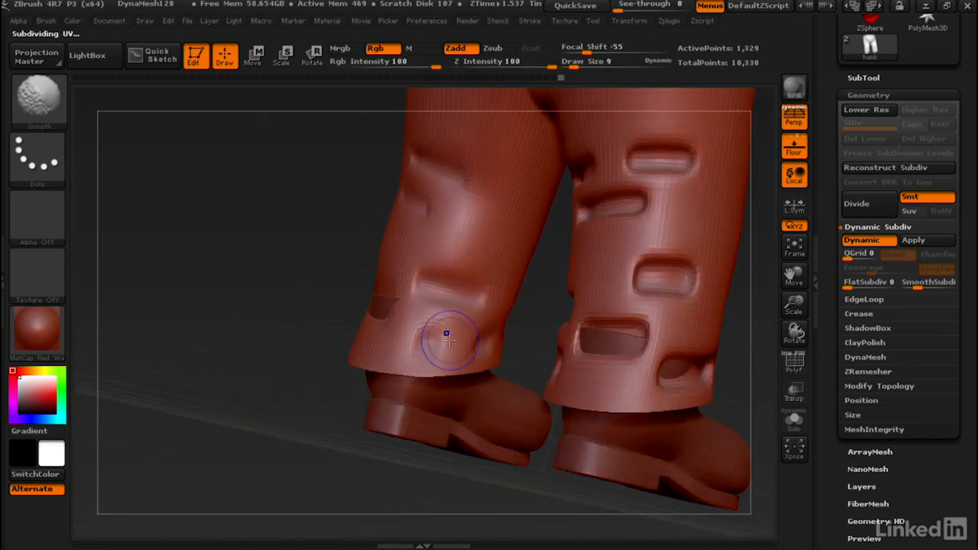
- Smooth the grooves on the back of the right trouser leg from the knee down to the cuff
shift+drag(677, 162, 611, 200)
mouse_move(557, 224)
mouse_down()
mouse_move(566, 173)
mouse_move(657, 201)
mouse_move(692, 285)
mouse_move(673, 285)
mouse_up()
shift+drag(627, 344, 646, 346)
drag(547, 229, 573, 284)
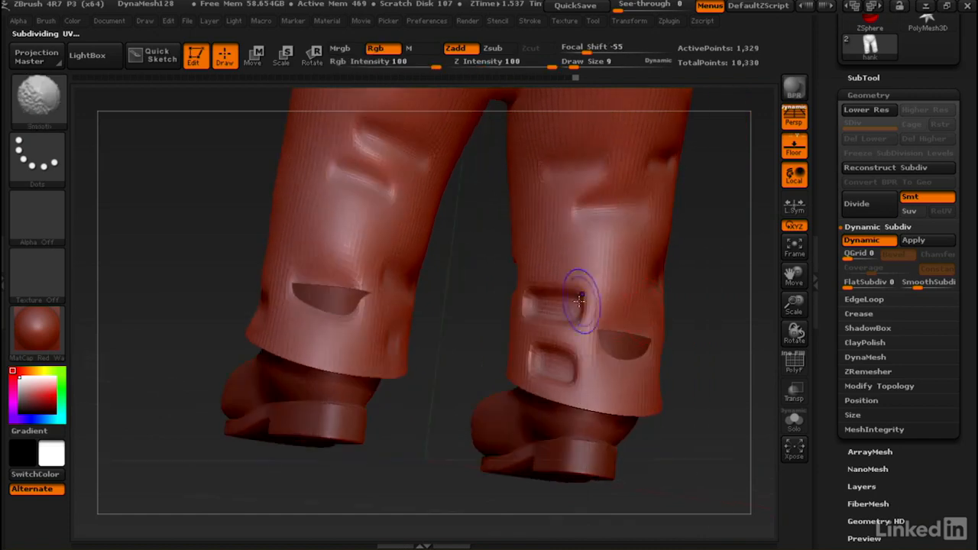
shift+drag(558, 344, 551, 371)
- Smooth the remaining grooves around the lower trouser legs into soft folds
mouse_move(344, 230)
mouse_down()
mouse_move(719, 353)
mouse_move(704, 367)
mouse_up()
drag(588, 283, 413, 234)
shift+drag(541, 280, 600, 294)
mouse_move(566, 329)
shift+mouse_down()
mouse_move(646, 340)
mouse_move(646, 356)
shift+mouse_up()
mouse_move(459, 283)
mouse_down()
mouse_move(680, 282)
mouse_move(657, 277)
mouse_move(666, 264)
mouse_move(609, 269)
mouse_move(533, 227)
mouse_move(580, 232)
mouse_move(569, 222)
mouse_move(562, 229)
mouse_move(685, 221)
mouse_move(485, 290)
mouse_move(568, 276)
mouse_move(623, 243)
mouse_up()
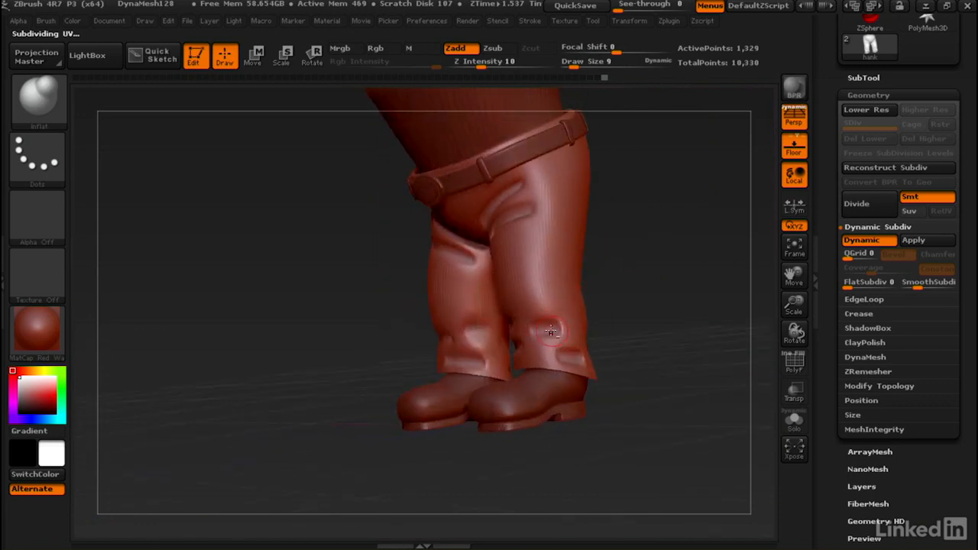
drag(551, 331, 599, 357)
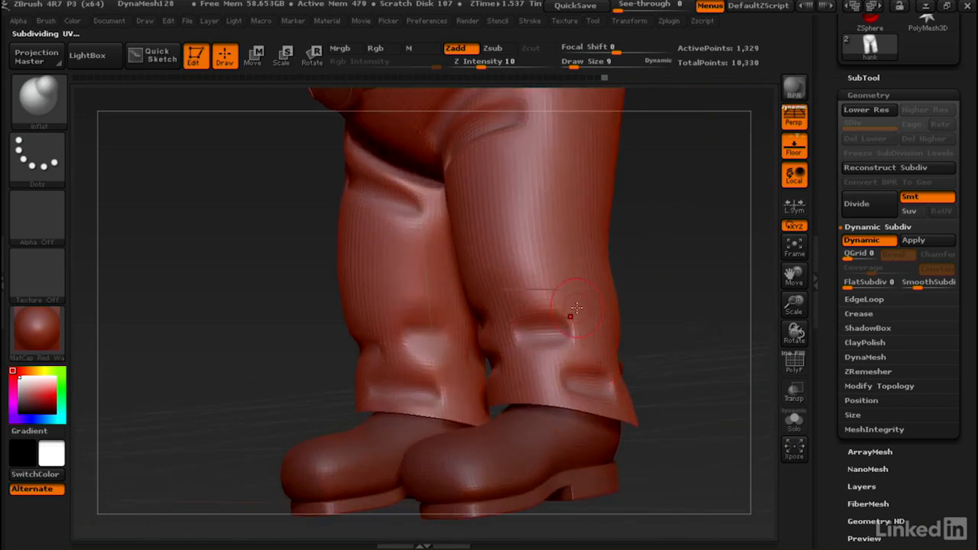
drag(577, 307, 532, 308)
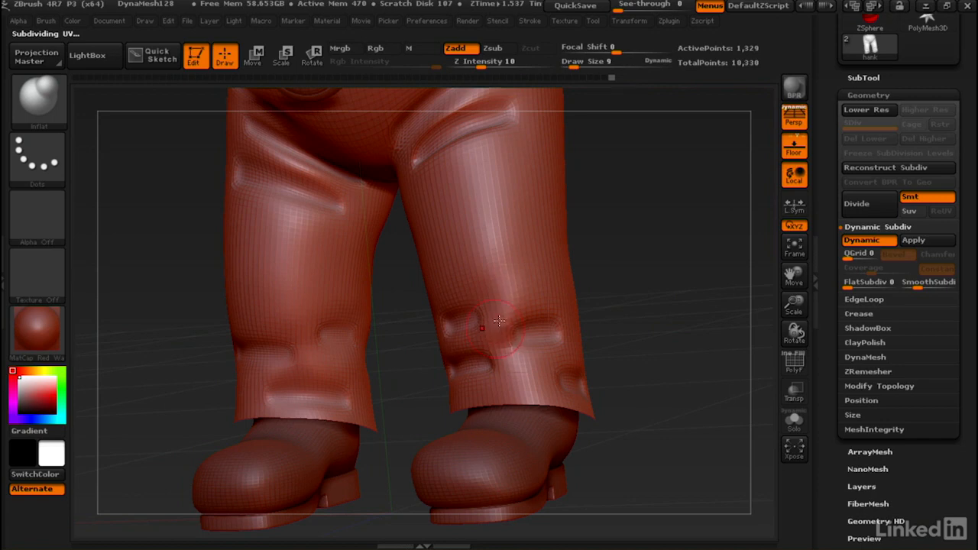
- Set the Inflat brush's Z Intensity to 18 and puff up the cloth around the front folds of the character's lower left trouser leg
right_drag(466, 337, 492, 329)
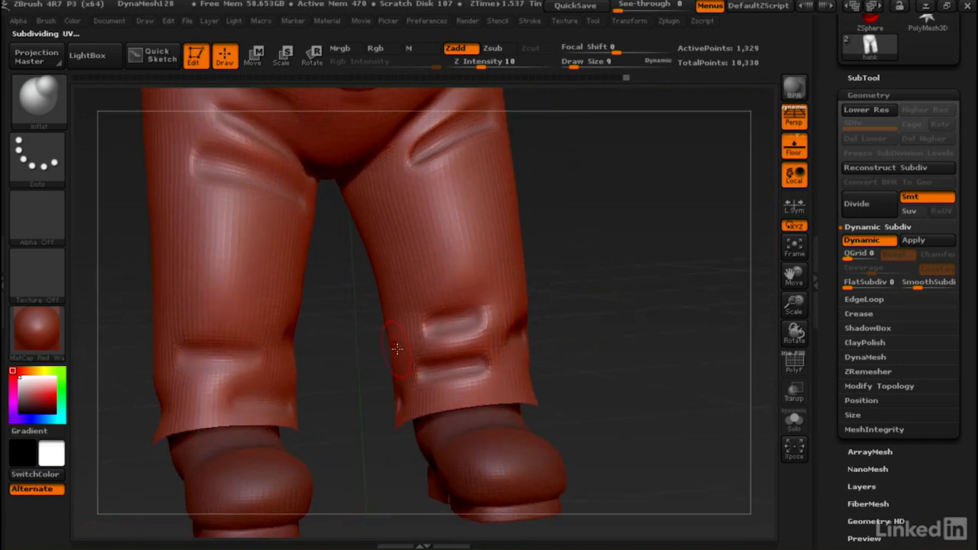
mouse_move(440, 298)
mouse_down()
mouse_move(475, 294)
mouse_move(438, 290)
mouse_up()
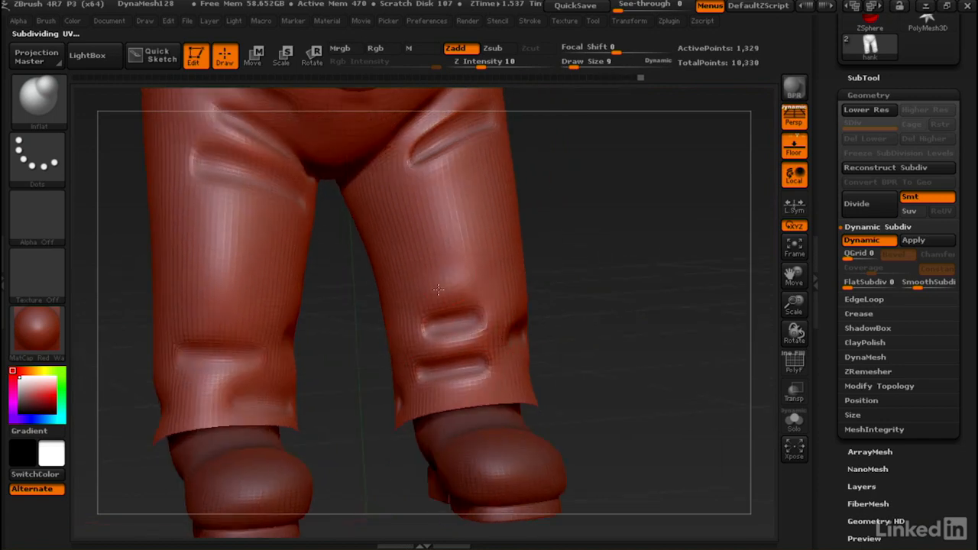
drag(483, 66, 484, 66)
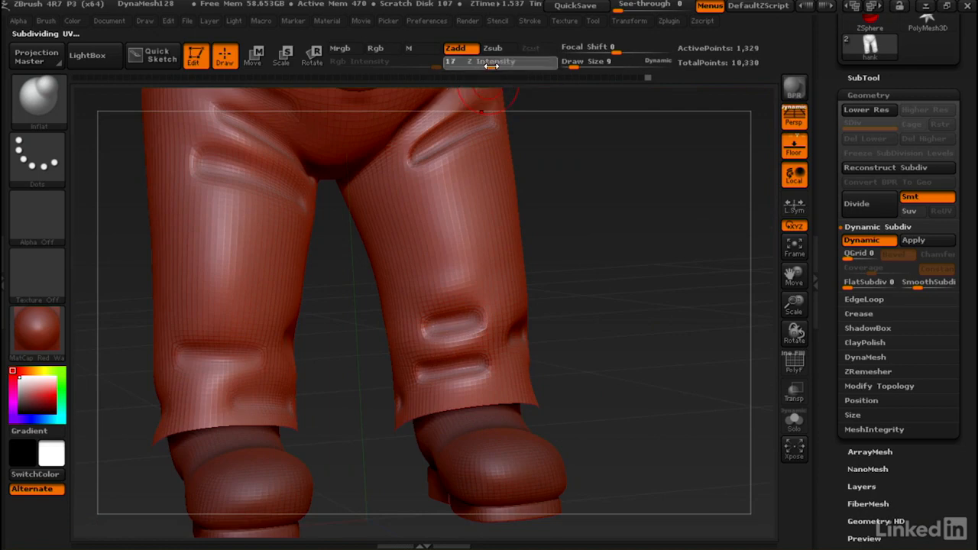
right_drag(500, 257, 514, 260)
mouse_move(490, 371)
mouse_down()
mouse_move(454, 384)
mouse_move(395, 378)
mouse_move(440, 352)
mouse_up()
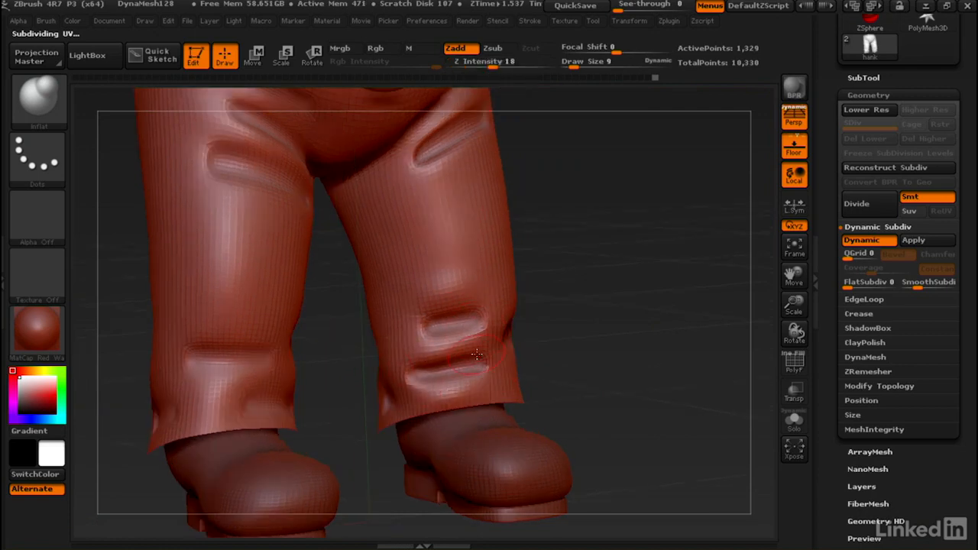
- Inflate the cloth around the knee and cuff folds on the outer side of the character's left trouser leg
right_drag(480, 348, 549, 369)
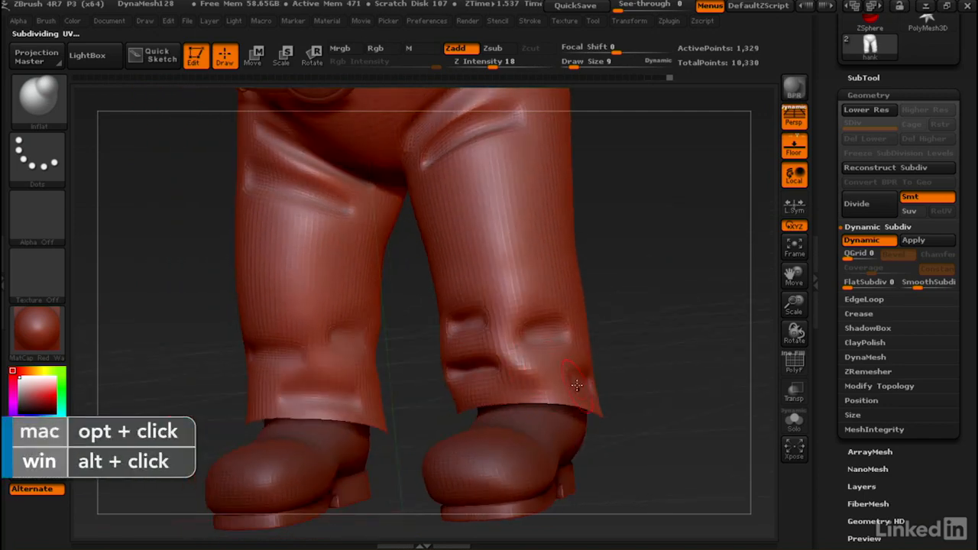
drag(530, 378, 579, 344)
right_drag(553, 339, 538, 342)
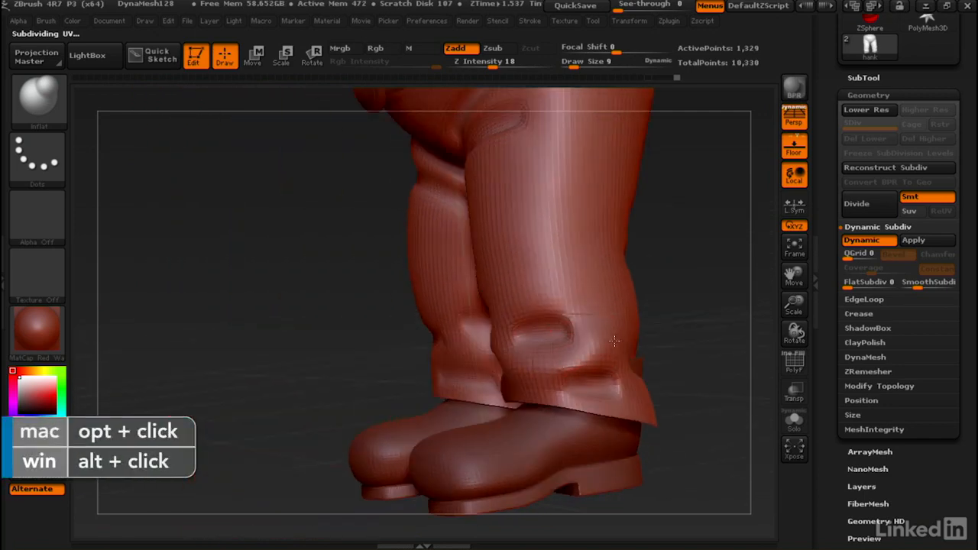
mouse_move(599, 331)
alt+mouse_down()
mouse_move(566, 321)
mouse_move(498, 327)
alt+mouse_up()
mouse_move(488, 324)
right_down()
mouse_move(539, 308)
mouse_move(497, 315)
right_up()
right_drag(406, 300, 352, 334)
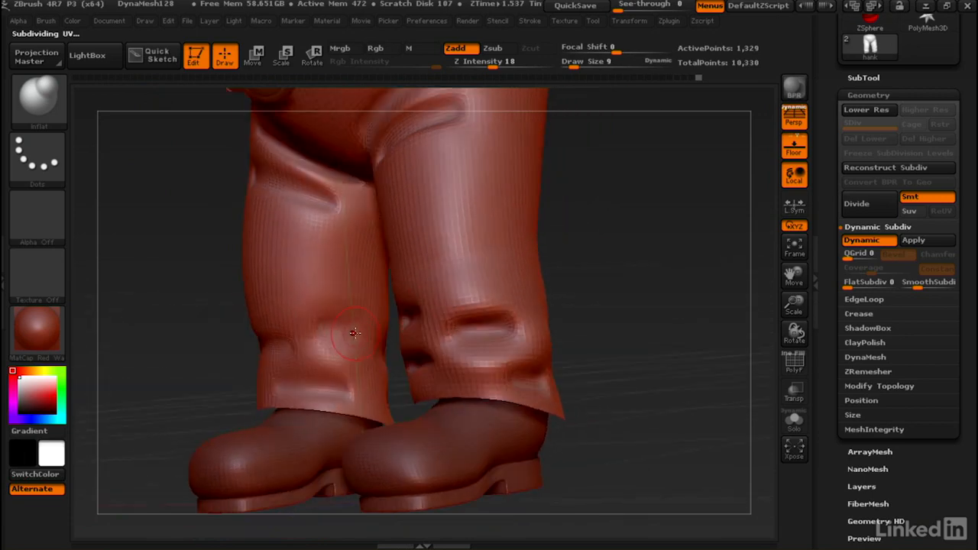
- Inflate the cloth around the inner and front folds of the character's right trouser leg, from the knee down to the cuff
mouse_move(352, 334)
mouse_down()
mouse_move(358, 327)
mouse_move(289, 329)
mouse_up()
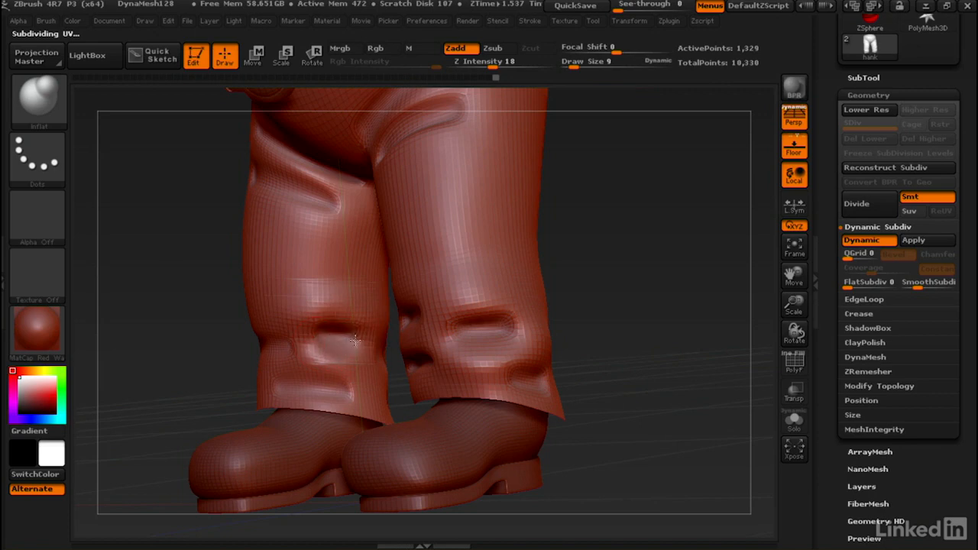
right_drag(341, 351, 358, 370)
mouse_move(359, 369)
mouse_down()
mouse_move(300, 361)
mouse_move(257, 383)
mouse_up()
right_drag(257, 384, 270, 360)
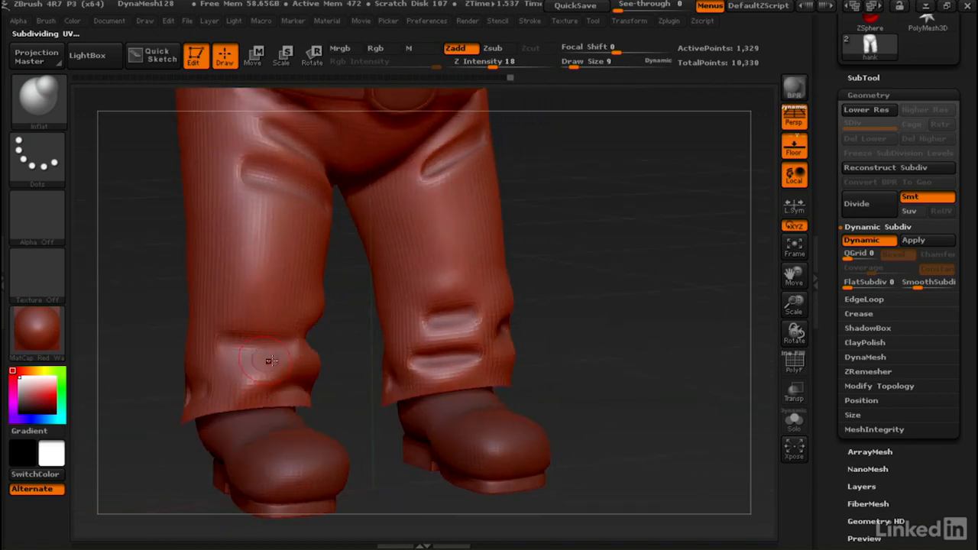
mouse_move(272, 380)
mouse_down()
mouse_move(221, 367)
mouse_move(215, 333)
mouse_move(294, 324)
mouse_up()
right_drag(294, 323, 312, 341)
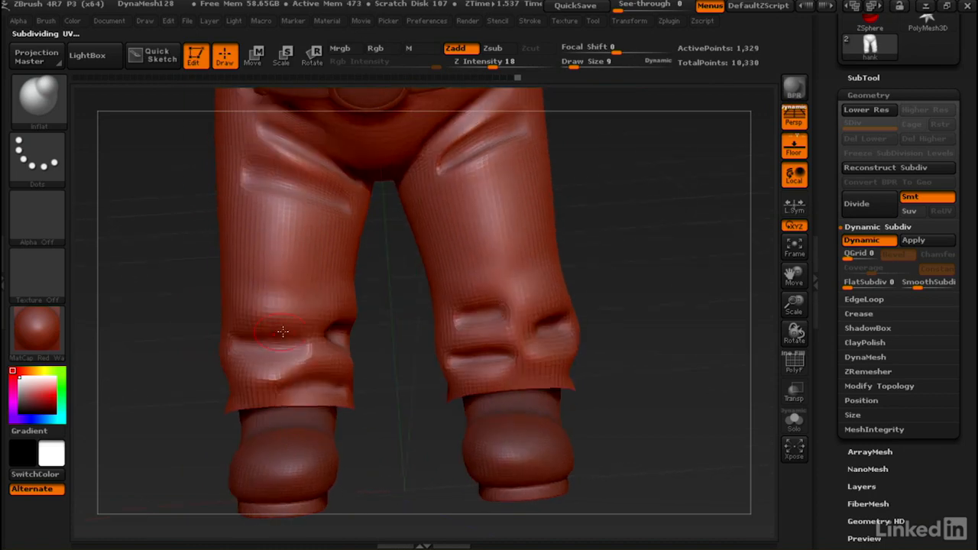
mouse_move(312, 341)
mouse_down()
mouse_move(275, 325)
mouse_move(319, 335)
mouse_up()
- Inflate the cloth between the diagonal folds on the character's upper right thigh up toward the hip
right_drag(272, 322, 247, 186)
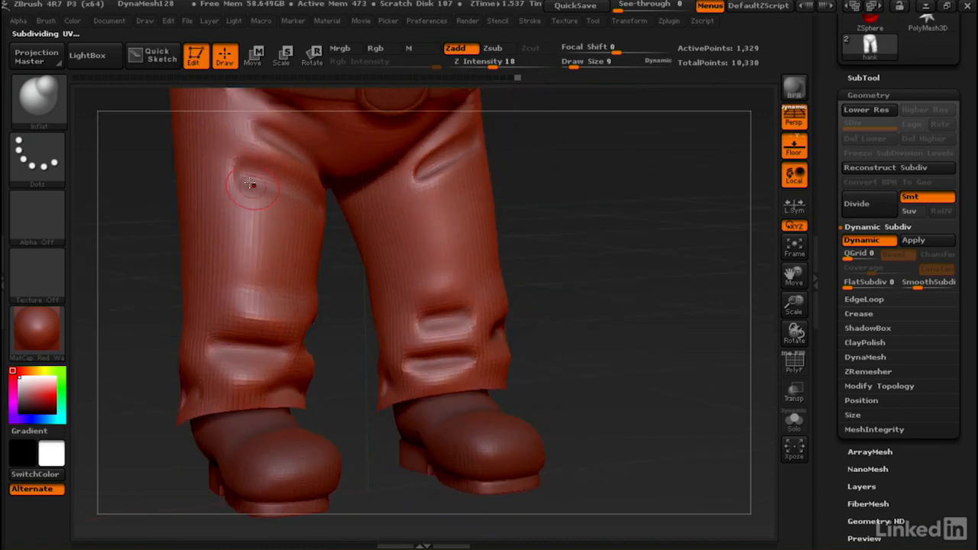
drag(239, 201, 256, 214)
right_drag(255, 214, 349, 186)
drag(349, 186, 268, 170)
mouse_move(268, 170)
right_down()
mouse_move(263, 188)
mouse_move(220, 183)
right_up()
alt+right_drag(331, 159, 370, 240)
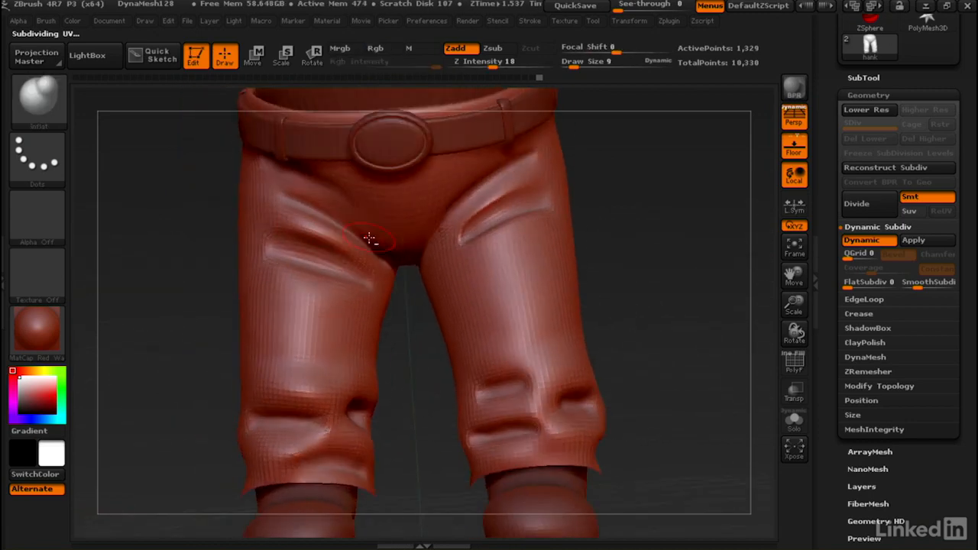
right_drag(329, 210, 361, 219)
drag(341, 207, 314, 182)
right_drag(315, 183, 328, 186)
right_drag(407, 186, 351, 185)
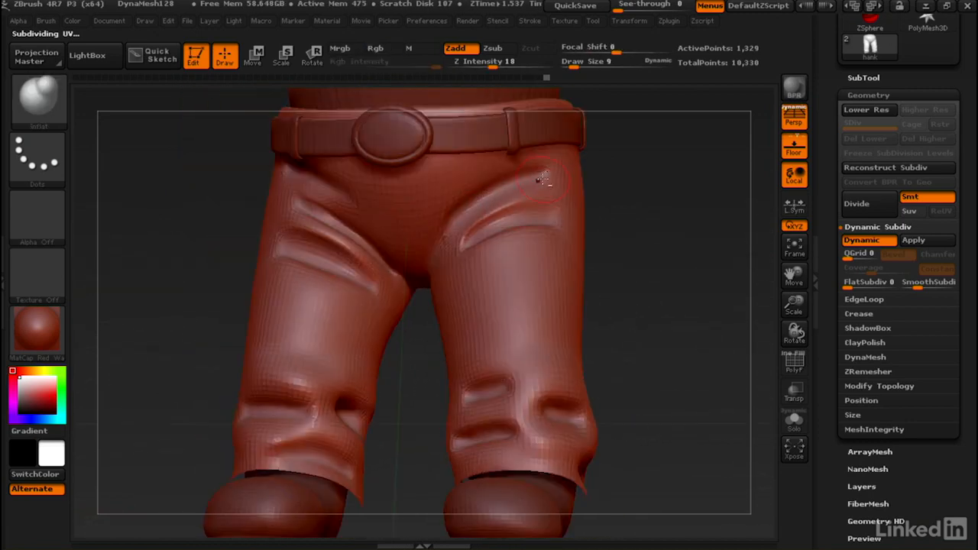
- Build up the ridges between the folds on the character's upper left thigh and at the front of the left shin
drag(540, 184, 487, 233)
drag(497, 382, 525, 391)
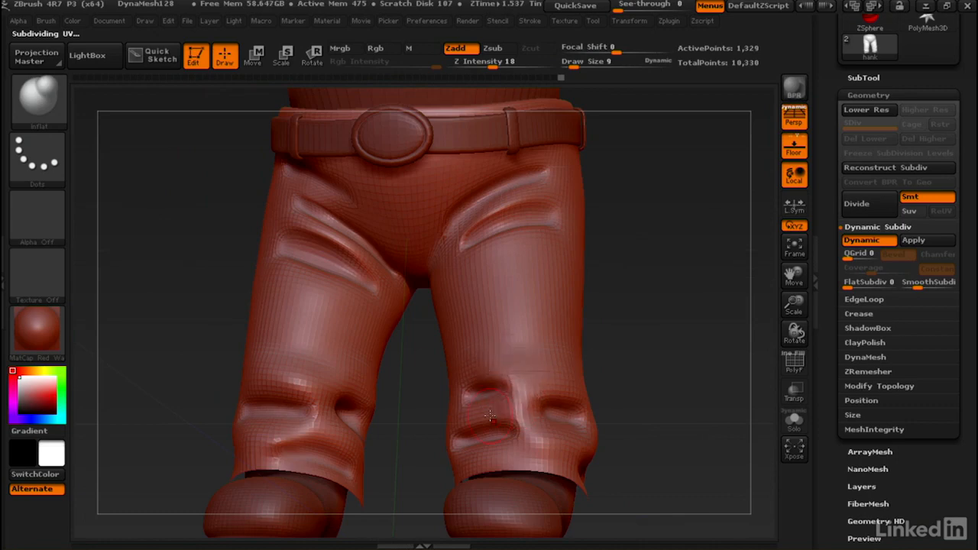
right_drag(525, 391, 588, 393)
drag(445, 428, 463, 373)
right_drag(463, 373, 535, 355)
- Inflate the cloth around the inner and back folds of the character's left trouser leg near the cuff
alt+right_drag(410, 395, 383, 266)
right_drag(394, 334, 388, 343)
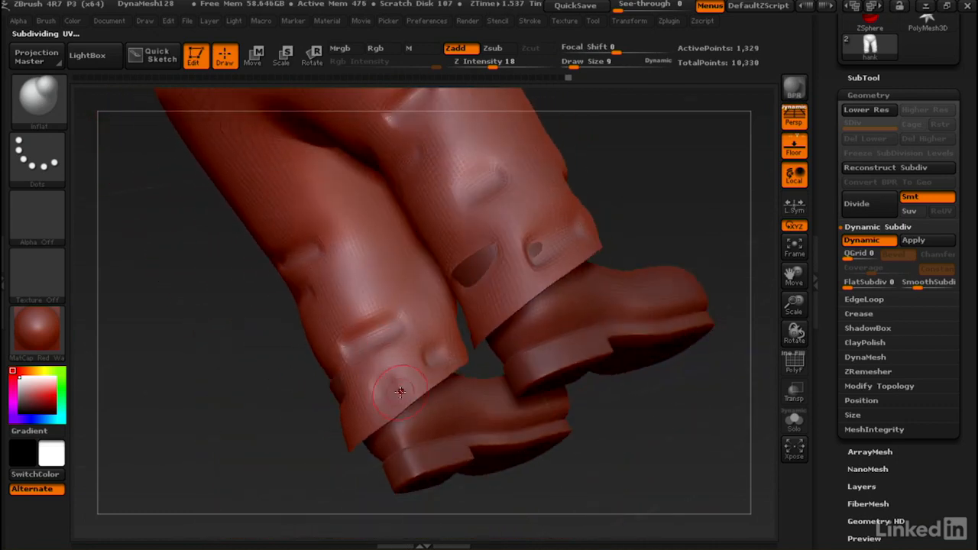
mouse_move(396, 381)
alt+mouse_down()
mouse_move(387, 391)
mouse_move(394, 378)
alt+mouse_up()
mouse_move(445, 348)
mouse_down()
mouse_move(400, 385)
mouse_move(448, 305)
mouse_move(353, 310)
mouse_move(342, 344)
mouse_up()
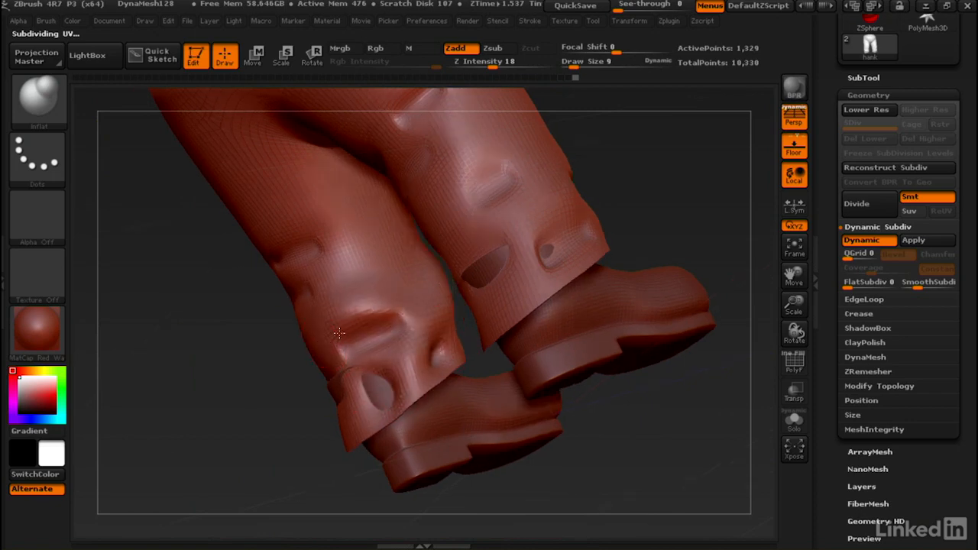
right_drag(342, 344, 370, 381)
drag(363, 382, 320, 367)
mouse_move(300, 367)
right_down()
mouse_move(319, 375)
mouse_move(276, 403)
right_up()
drag(276, 403, 332, 414)
- Inflate the cloth around the two folds behind the character's left knee
mouse_move(332, 414)
right_down()
mouse_move(279, 295)
mouse_move(294, 337)
right_up()
mouse_move(294, 337)
mouse_down()
mouse_move(245, 323)
mouse_move(327, 279)
mouse_up()
right_drag(327, 279, 318, 245)
mouse_move(318, 245)
mouse_down()
mouse_move(242, 245)
mouse_move(282, 316)
mouse_move(298, 284)
mouse_up()
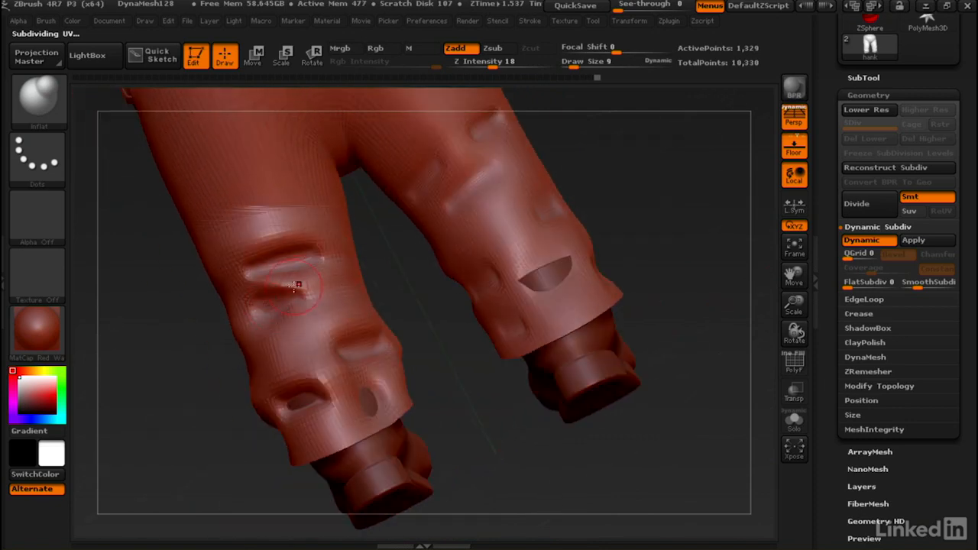
- Deepen and puff up the diagonal folds behind the character's right knee with the Inflat brush
mouse_move(297, 283)
right_down()
mouse_move(435, 166)
mouse_move(419, 227)
right_up()
alt+drag(419, 227, 369, 267)
alt+drag(360, 234, 331, 249)
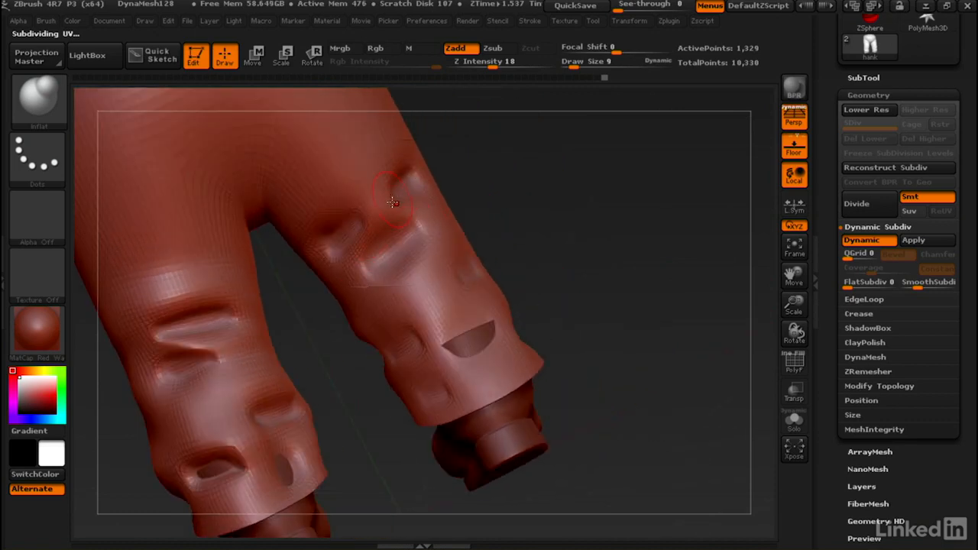
mouse_move(392, 202)
mouse_down()
mouse_move(323, 223)
mouse_move(412, 211)
mouse_up()
right_drag(388, 192, 379, 225)
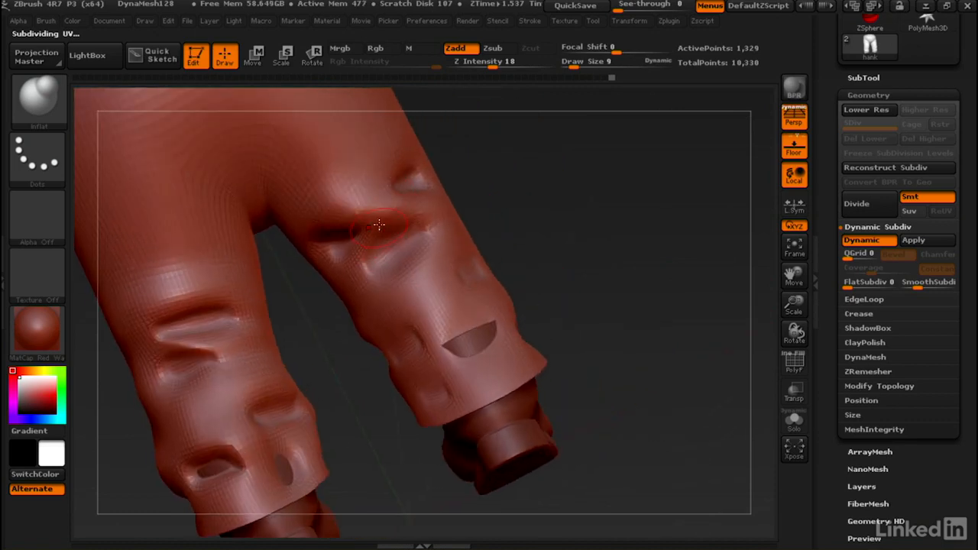
mouse_move(380, 225)
mouse_down()
mouse_move(357, 263)
mouse_move(361, 284)
mouse_up()
right_drag(378, 220, 444, 235)
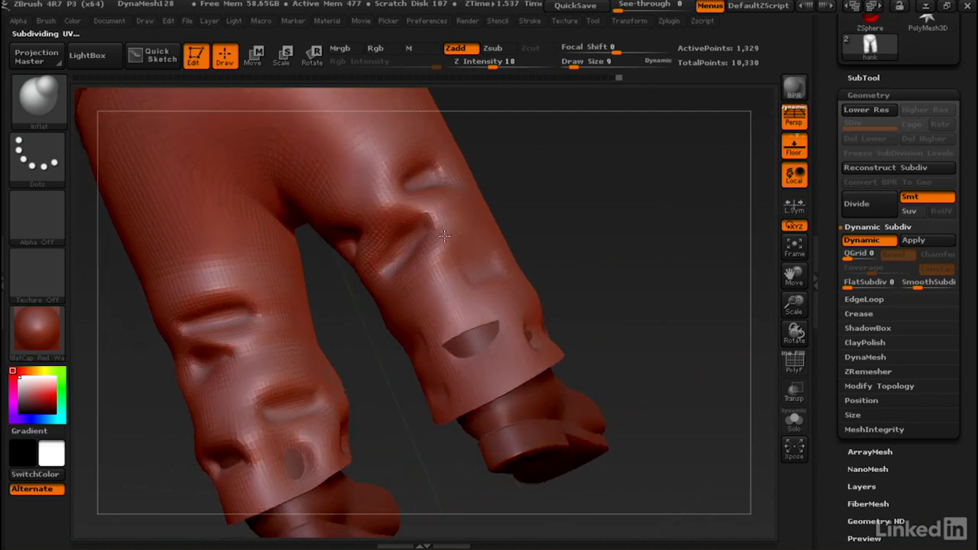
mouse_move(444, 236)
mouse_down()
mouse_move(432, 254)
mouse_move(448, 196)
mouse_up()
mouse_move(448, 196)
right_down()
mouse_move(466, 184)
mouse_move(321, 205)
right_up()
right_drag(354, 276, 383, 318)
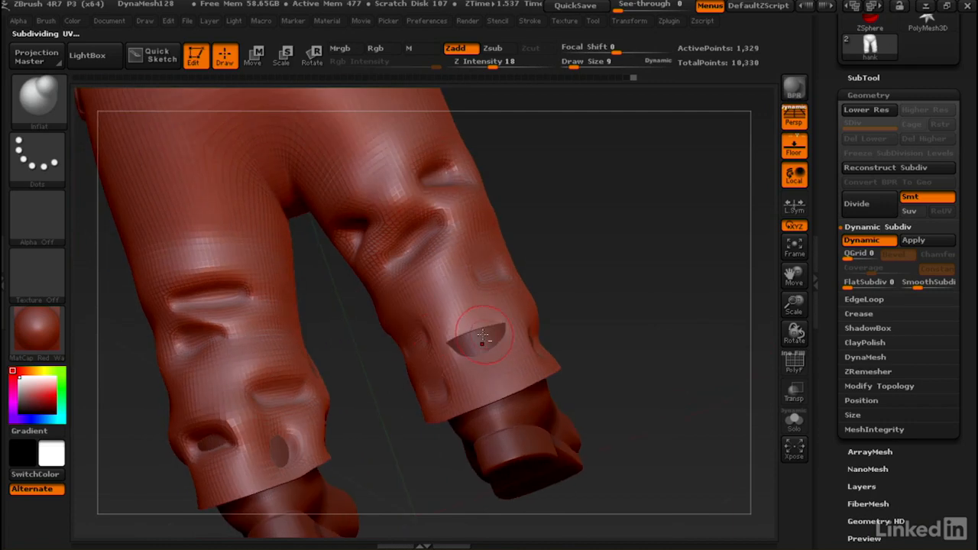
- Isolate the pants with Solo and inflate the cloth around the fold at the back of the right trouser cuff
click(795, 422)
right_drag(443, 280, 388, 348)
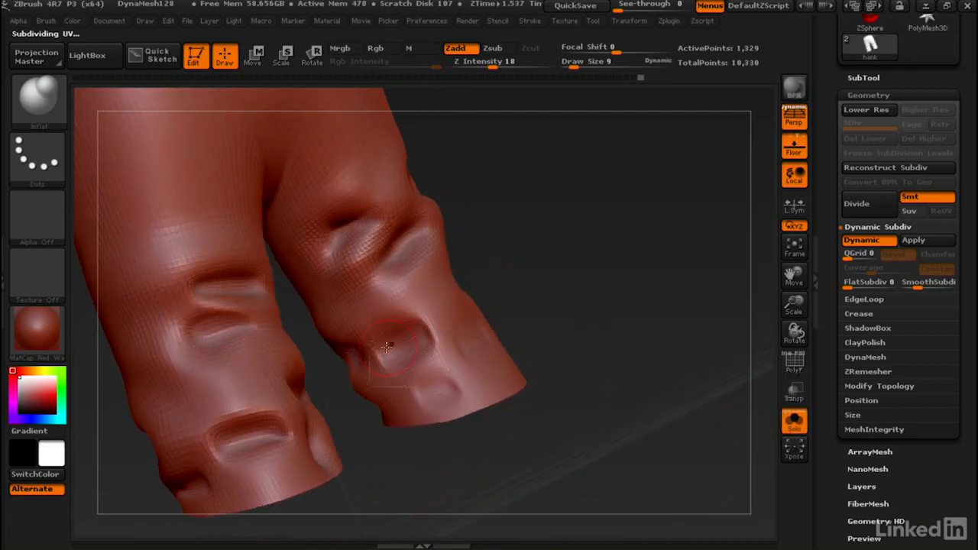
right_drag(435, 386, 477, 388)
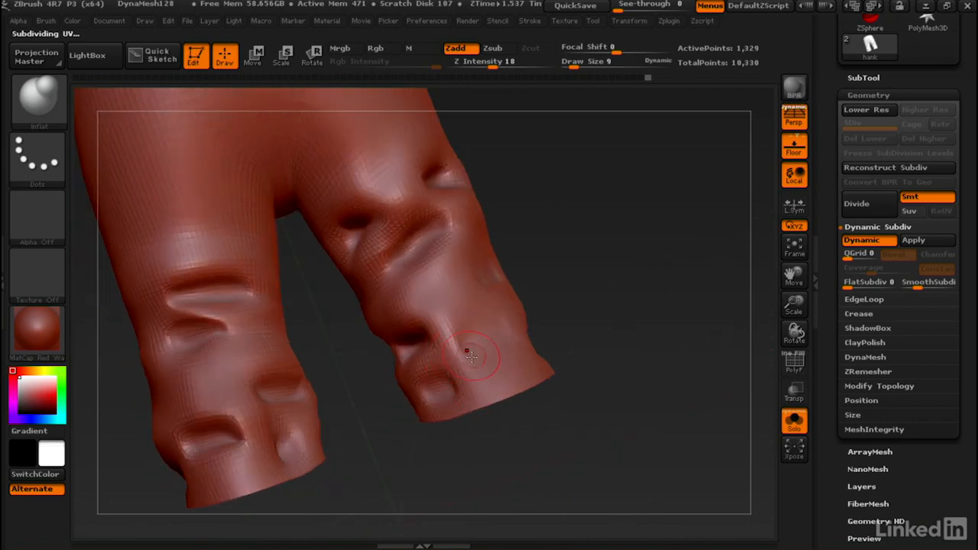
right_drag(472, 356, 457, 372)
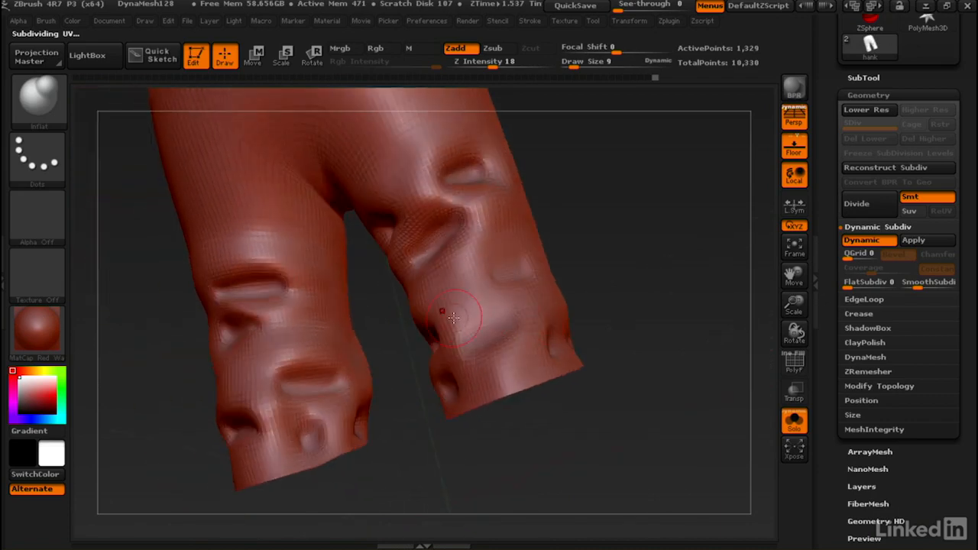
mouse_move(454, 317)
mouse_down()
mouse_move(520, 328)
mouse_move(465, 311)
mouse_up()
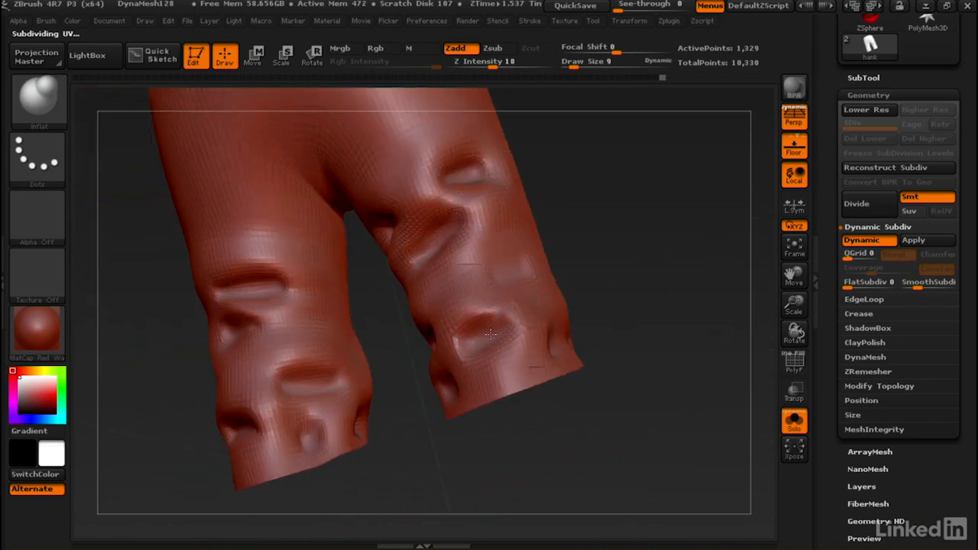
right_drag(490, 334, 471, 342)
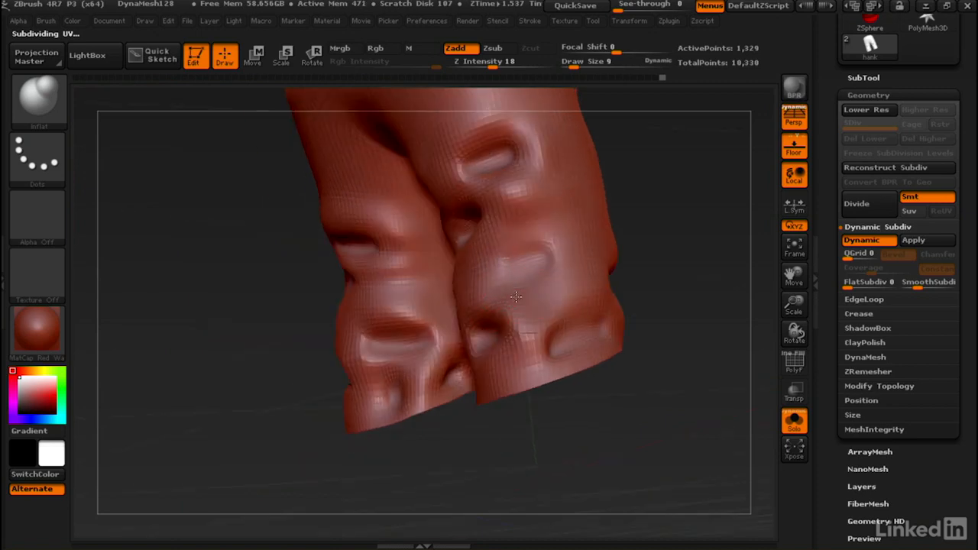
- Inflate the cloth above the folds on the outer side of the character's lower right trouser leg
mouse_move(516, 297)
mouse_down()
mouse_move(562, 260)
mouse_move(520, 233)
mouse_move(539, 260)
mouse_move(512, 252)
mouse_up()
mouse_move(535, 247)
right_down()
mouse_move(518, 244)
mouse_move(618, 339)
right_up()
mouse_move(605, 330)
mouse_down()
mouse_move(552, 369)
mouse_move(550, 327)
mouse_up()
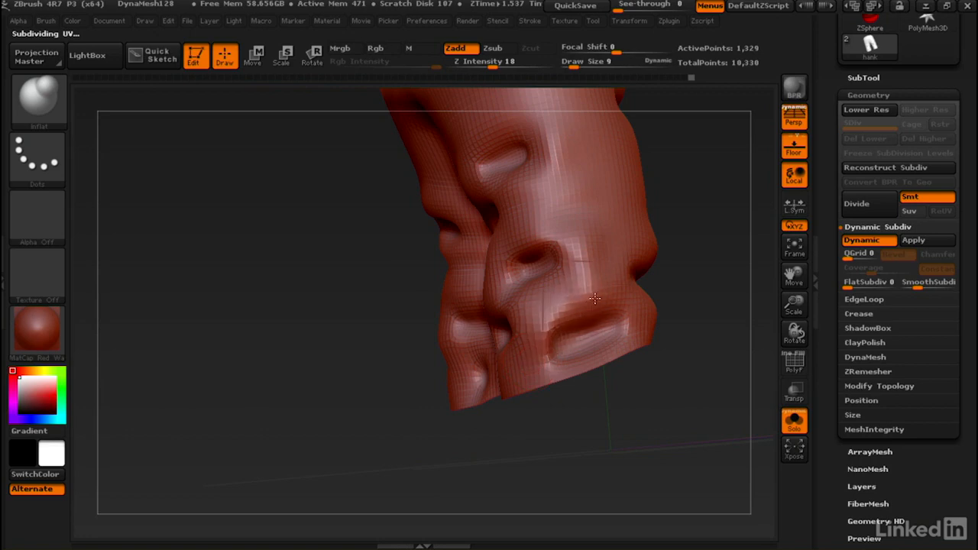
mouse_move(612, 321)
right_down()
mouse_move(624, 258)
mouse_move(491, 212)
mouse_move(477, 234)
mouse_move(655, 222)
mouse_move(626, 226)
mouse_move(578, 267)
mouse_move(614, 347)
right_up()
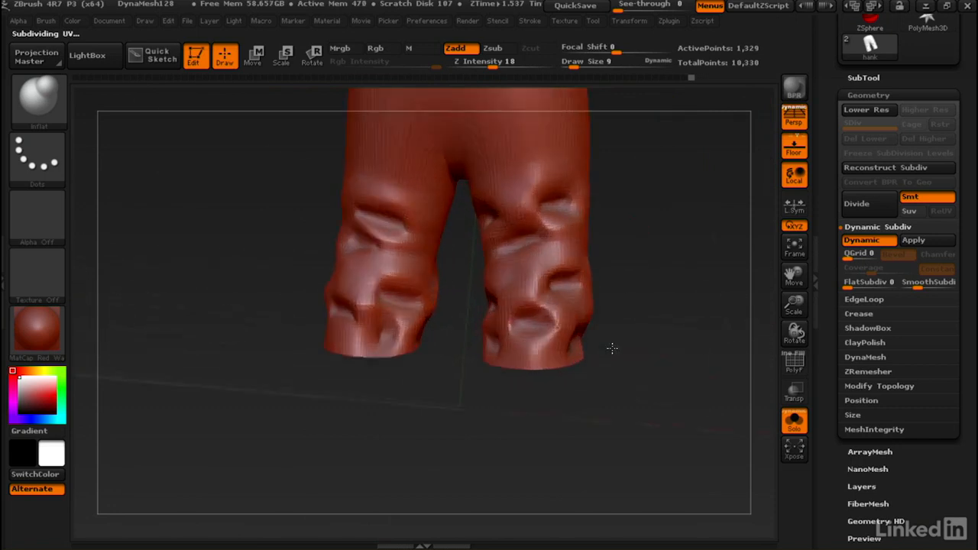
- Deepen and smooth the folds at the back of the character's left trouser leg near the cuff, checking the pants all around
mouse_move(322, 356)
alt+mouse_down()
mouse_move(366, 356)
mouse_move(309, 373)
mouse_move(351, 360)
alt+mouse_up()
right_drag(352, 359, 359, 308)
mouse_move(360, 308)
alt+mouse_down()
mouse_move(351, 290)
mouse_move(325, 294)
alt+mouse_up()
right_drag(367, 298, 332, 293)
shift+drag(327, 292, 339, 309)
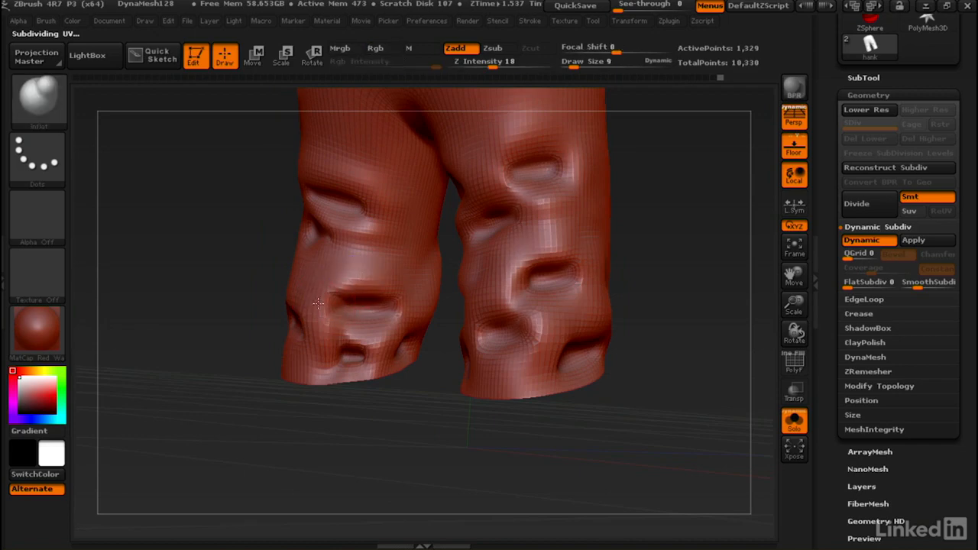
mouse_move(317, 303)
right_down()
mouse_move(322, 286)
mouse_move(410, 299)
right_up()
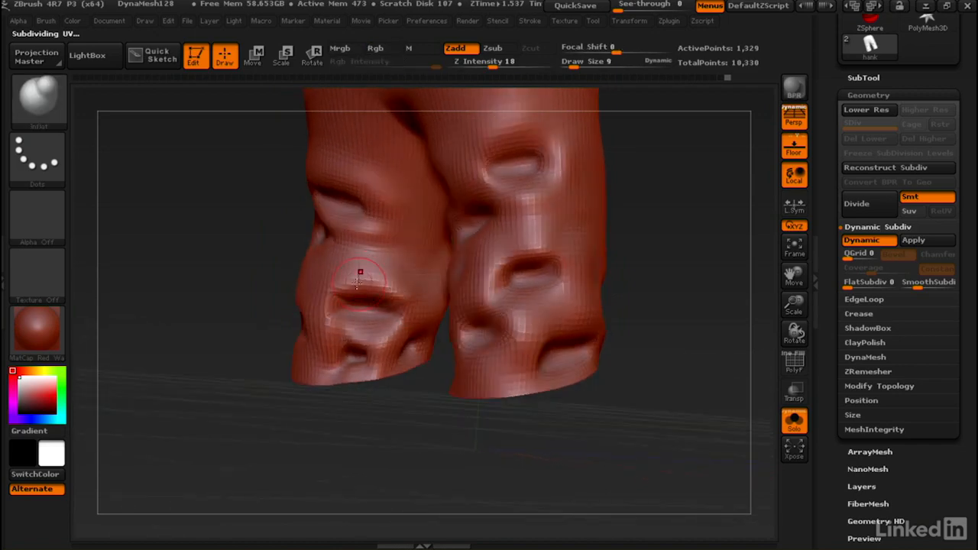
right_drag(360, 272, 436, 280)
mouse_move(456, 316)
right_down()
mouse_move(389, 306)
mouse_move(431, 297)
mouse_move(306, 246)
mouse_move(472, 271)
mouse_move(488, 278)
mouse_move(491, 296)
right_up()
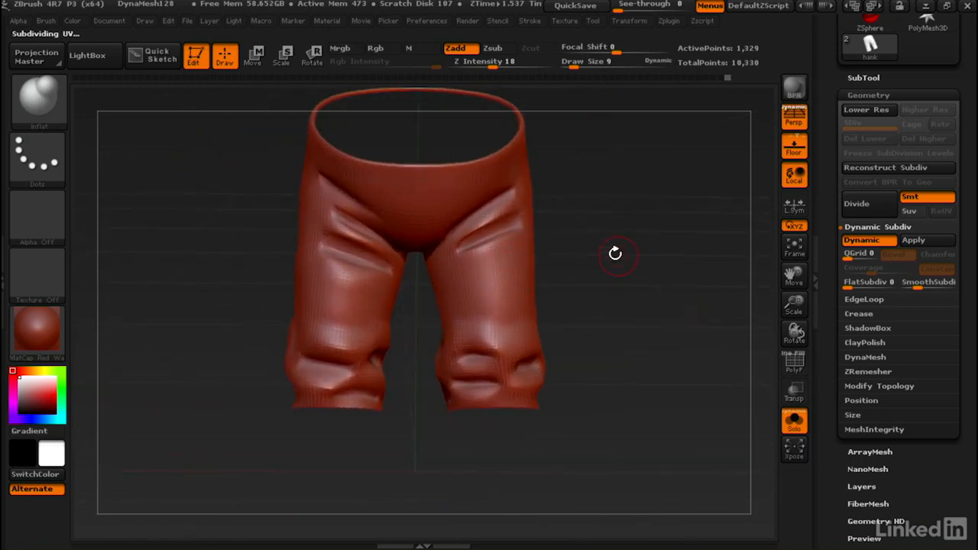
- Turn off Solo to show the whole character and switch to the Move brush with a Draw Size of 58
click(792, 422)
mouse_move(544, 240)
ctrl+right_down()
mouse_move(559, 217)
mouse_move(533, 277)
mouse_move(607, 262)
mouse_move(538, 334)
mouse_move(494, 334)
ctrl+right_up()
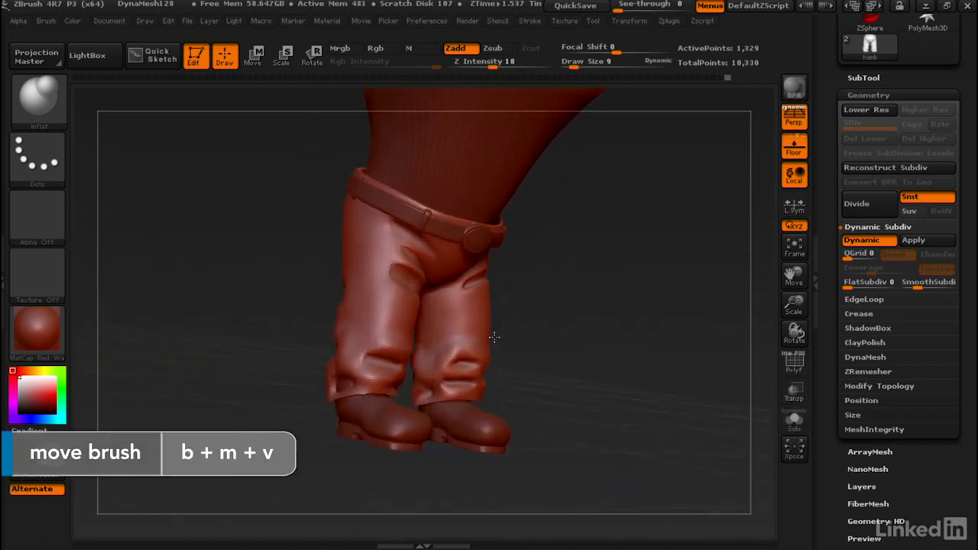
key(b)
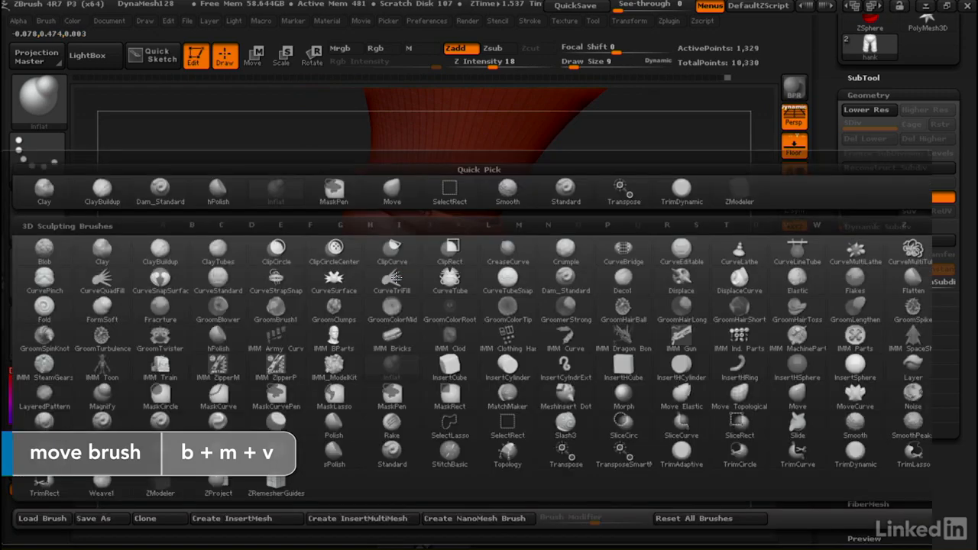
key(m)
key(v)
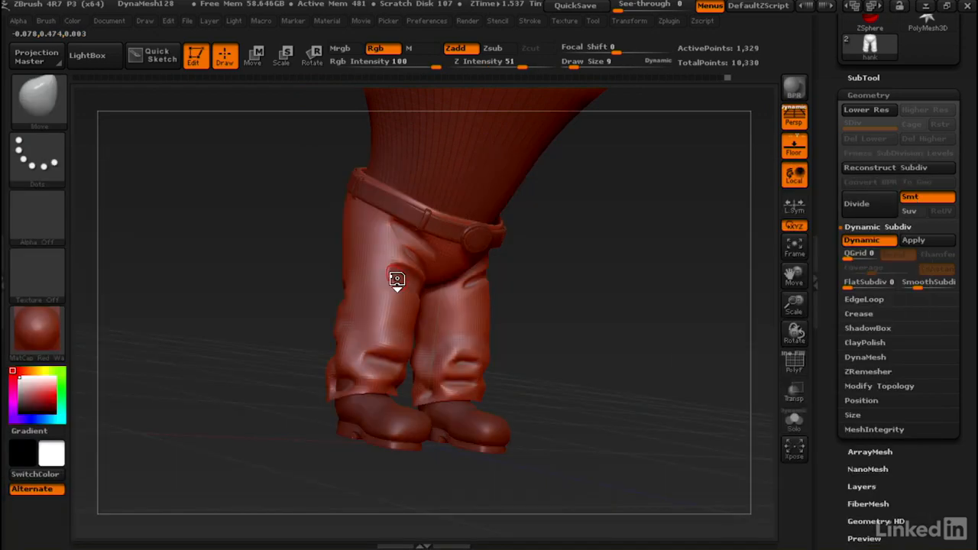
drag(577, 65, 588, 65)
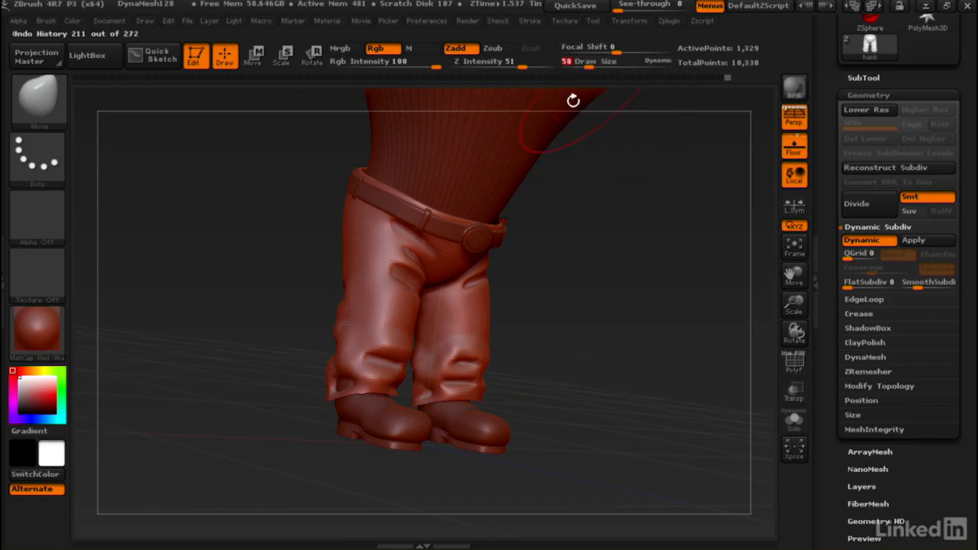
- Adjust the silhouette of the lower trouser legs around the shoes with the Move brush
drag(328, 372, 440, 362)
drag(301, 389, 273, 411)
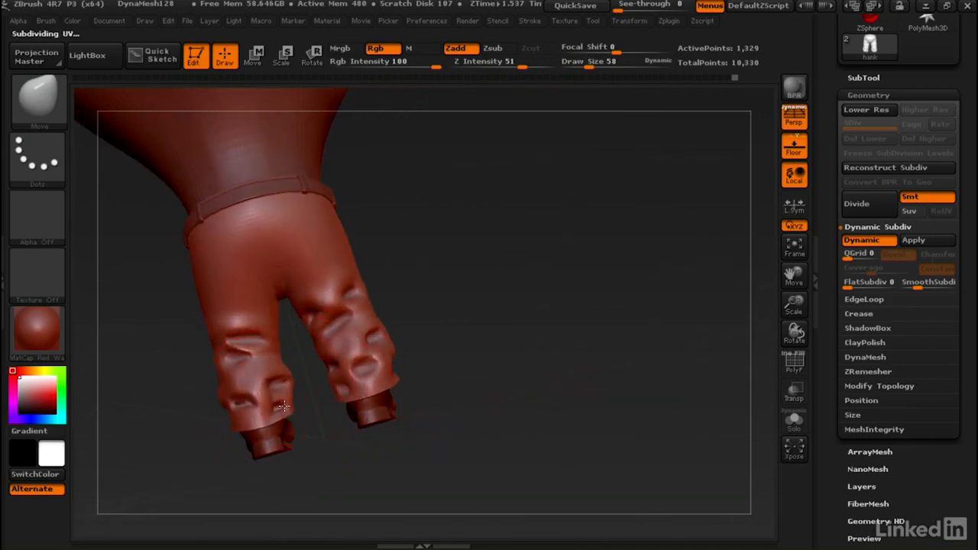
drag(243, 403, 404, 299)
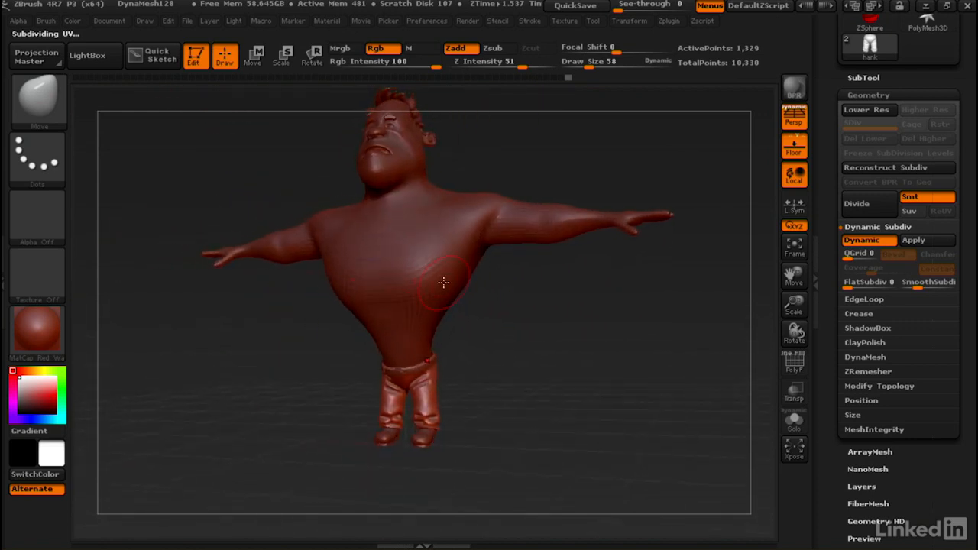